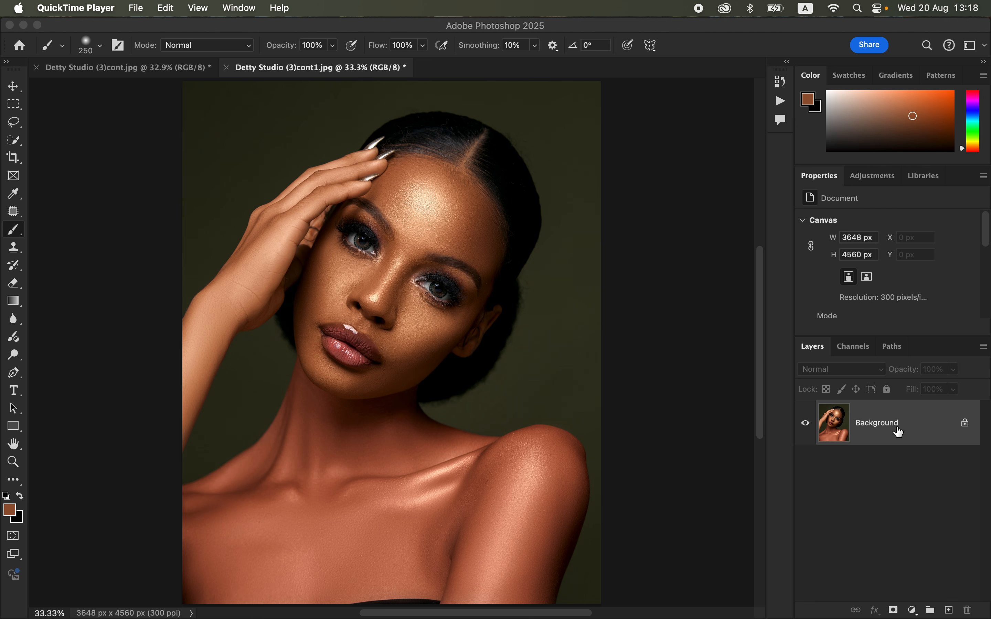
Duplicate the Background layer and select the subject on the copy.
{"action": "left_click_drag", "start_coordinate": [913, 430], "coordinate": [949, 610]}
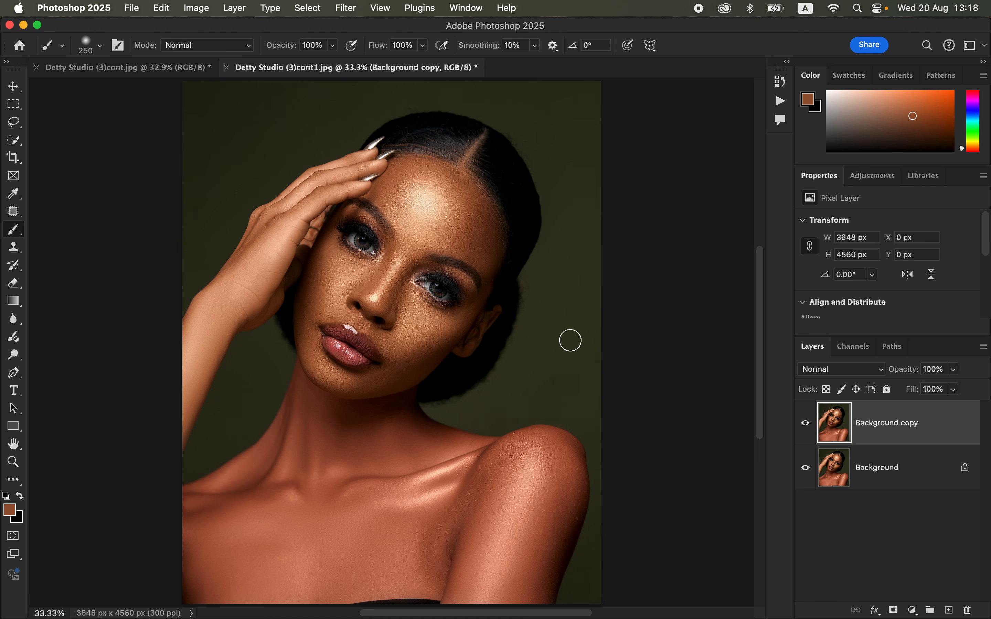
{"action": "left_click", "coordinate": [311, 8]}
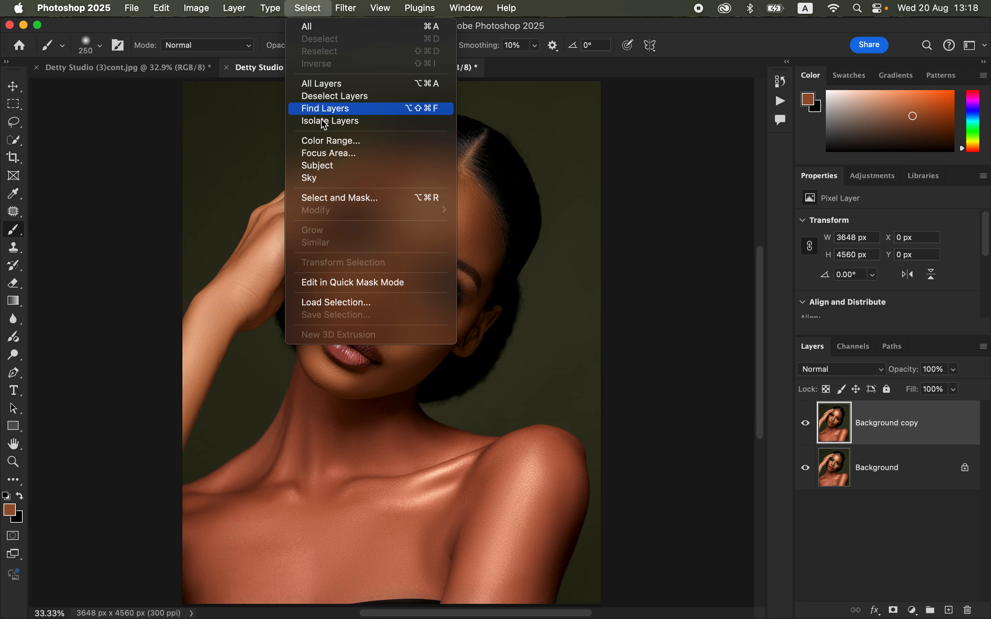
{"action": "left_click", "coordinate": [334, 165]}
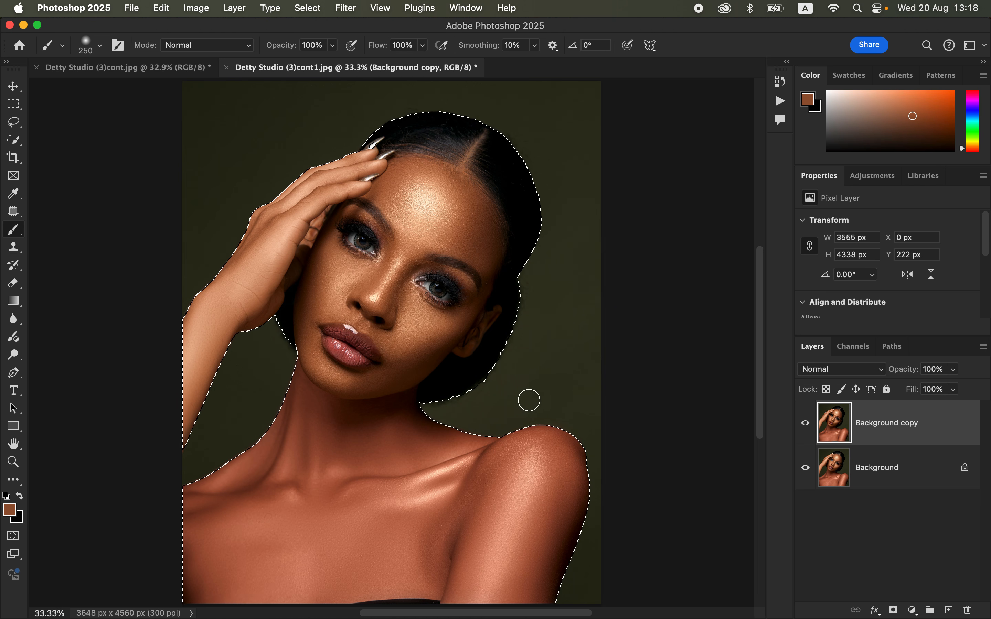
Add a new empty layer above the copy and set its blend mode to Color.
{"action": "left_click", "coordinate": [948, 611]}
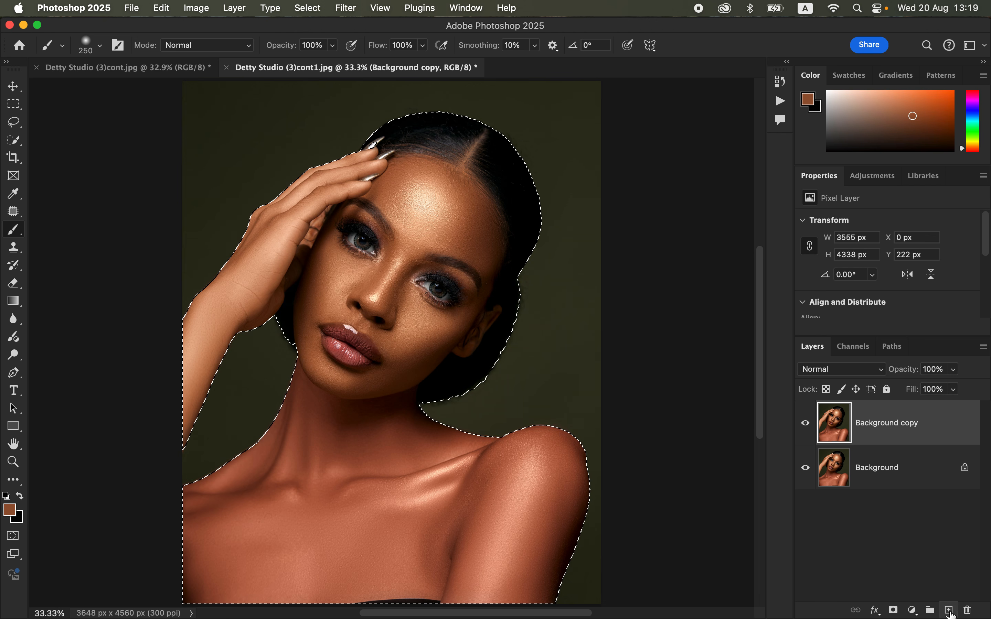
{"action": "left_click", "coordinate": [854, 368]}
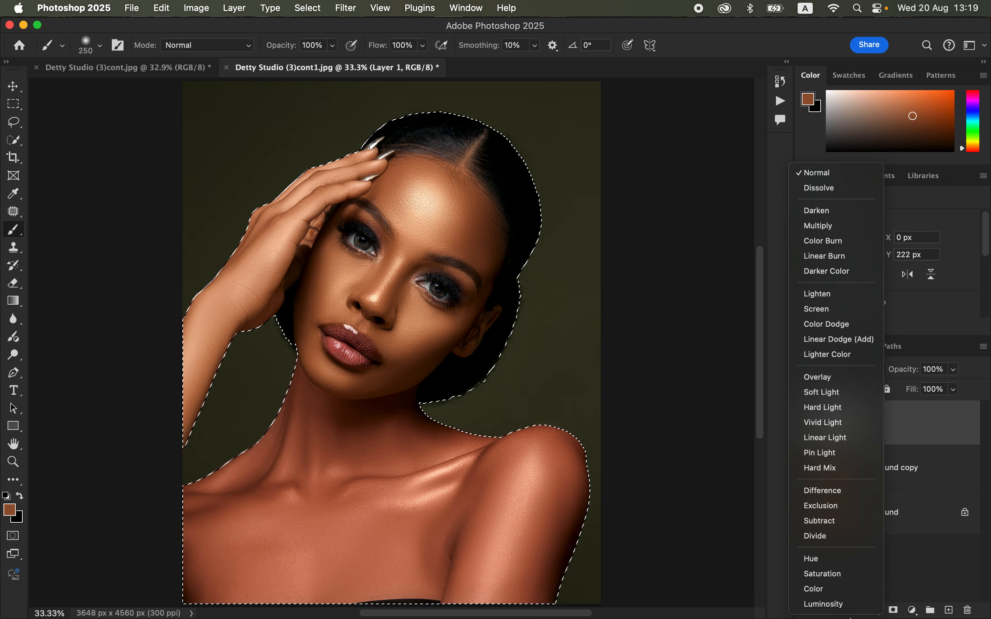
{"action": "left_click", "coordinate": [844, 590]}
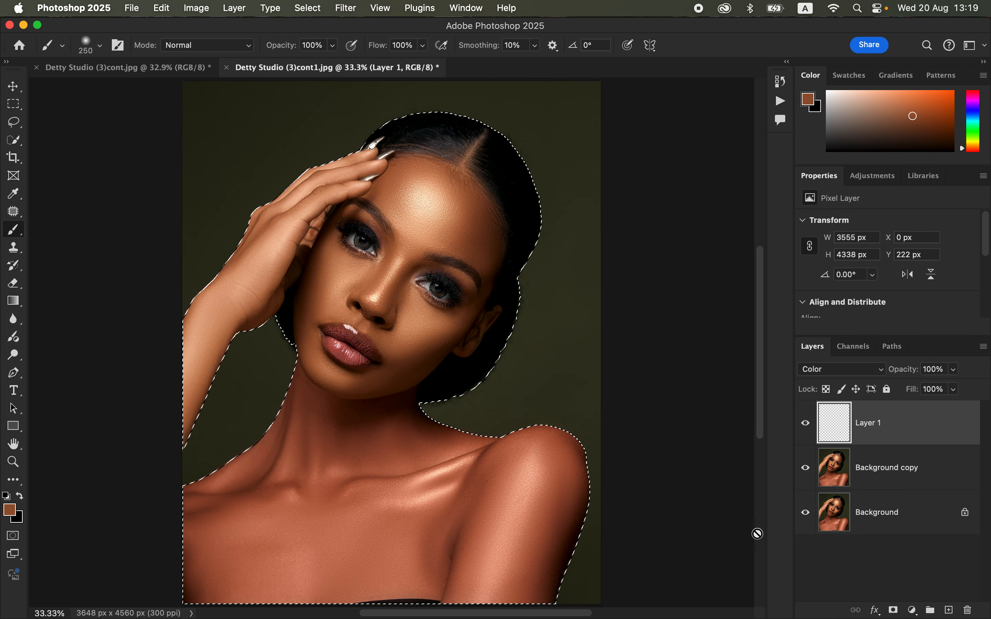
Use the Brush tool with a Soft Round tip and sample the skin tone from the forehead above the eyebrow.
{"action": "right_click", "coordinate": [19, 234]}
{"action": "left_click", "coordinate": [47, 222]}
{"action": "left_click", "coordinate": [100, 44]}
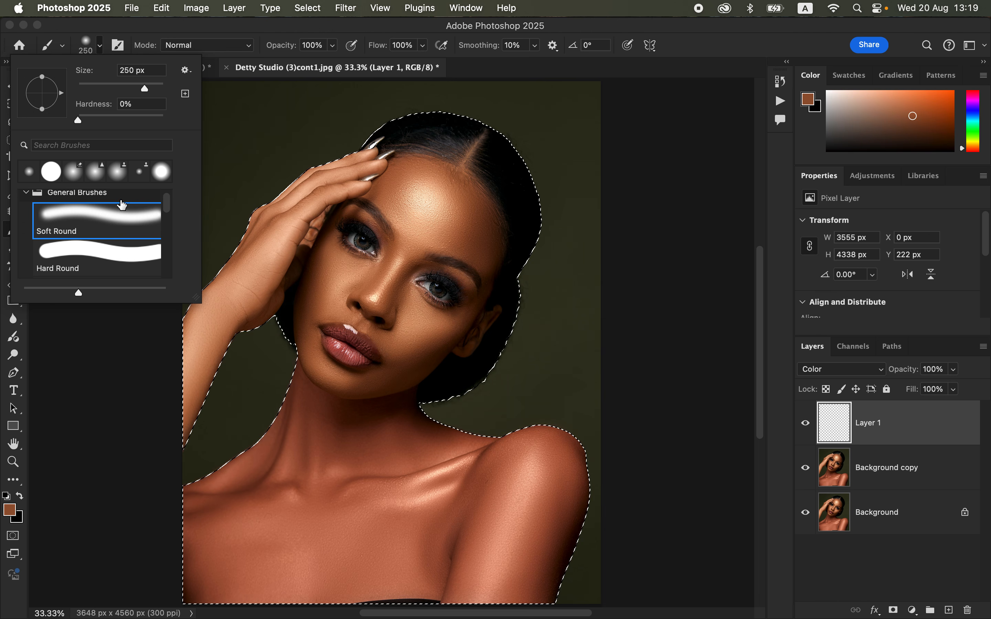
{"action": "left_click", "coordinate": [222, 41]}
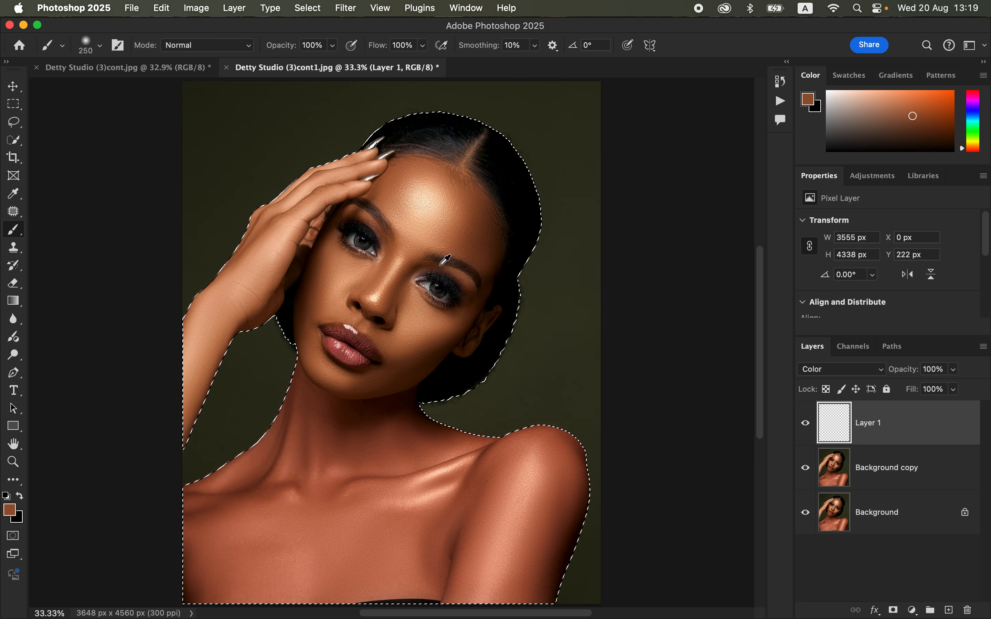
{"action": "left_click", "coordinate": [455, 233], "text": "alt"}
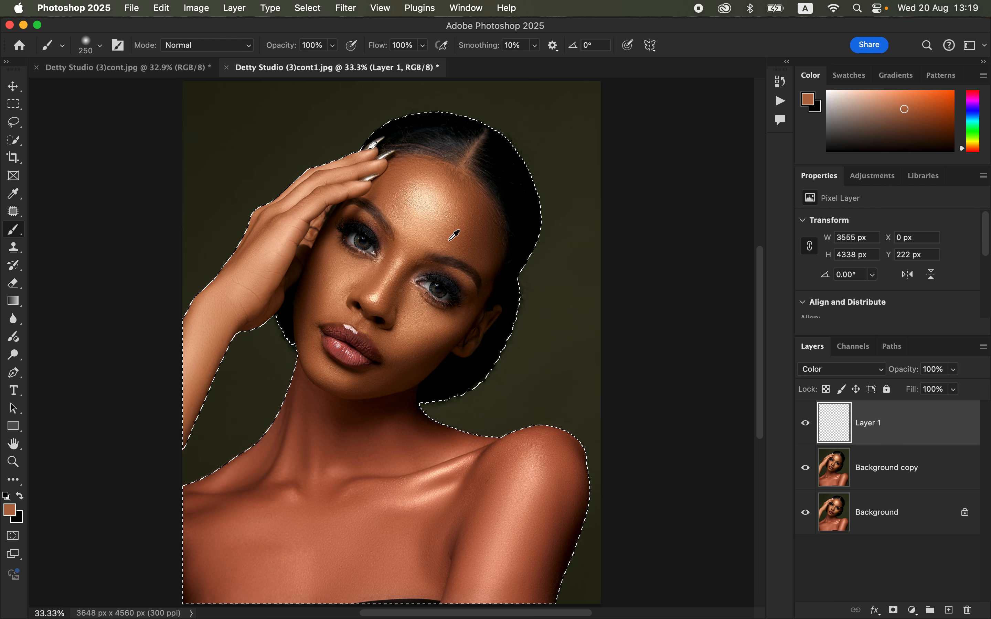
{"action": "left_click_drag", "start_coordinate": [450, 240], "coordinate": [450, 244]}
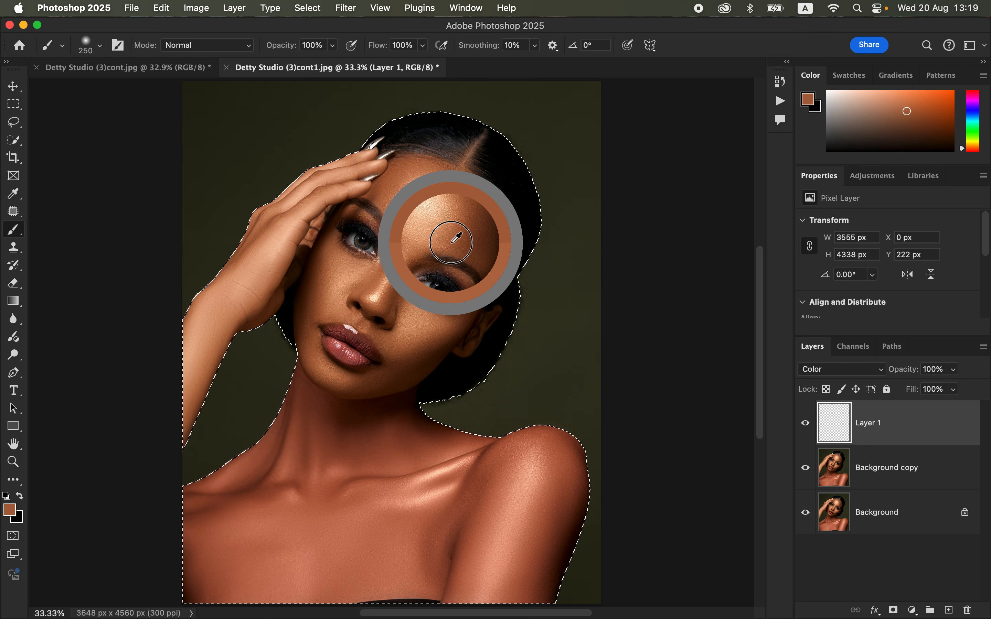
{"action": "left_click_drag", "start_coordinate": [451, 241], "coordinate": [445, 260]}
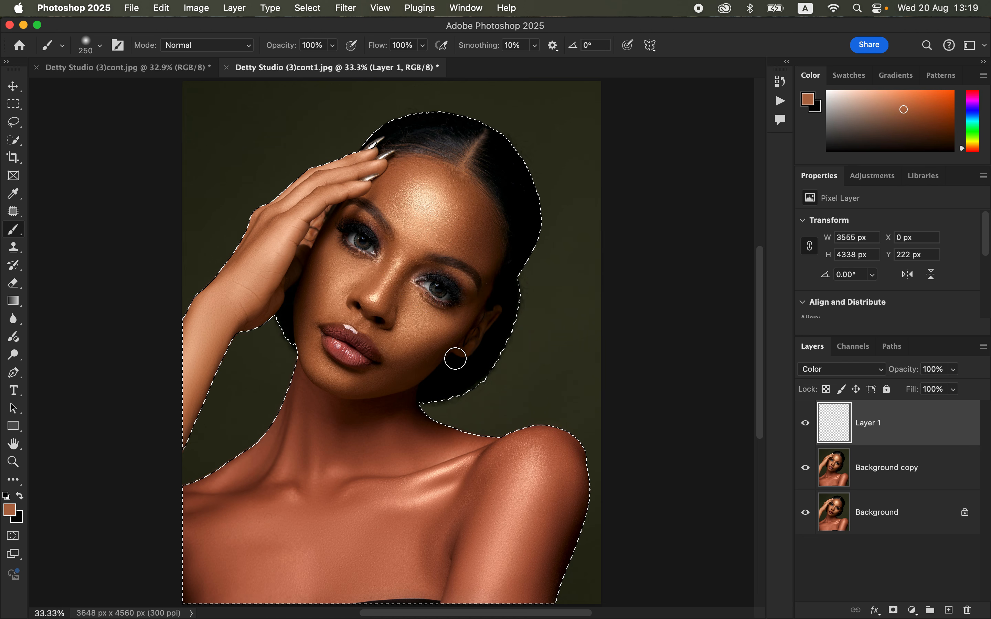
Enlarge the brush to 800 px and paint the sampled skin tone over the neck, chest and shoulder.
{"action": "key", "text": "bracketright"}
{"action": "key", "text": "bracketright"}
{"action": "key", "text": "bracketright"}
{"action": "key", "text": "bracketright"}
{"action": "key", "text": "bracketright"}
{"action": "key", "text": "bracketright"}
{"action": "mouse_move", "coordinate": [299, 448]}
{"action": "left_mouse_down"}
{"action": "mouse_move", "coordinate": [223, 517]}
{"action": "mouse_move", "coordinate": [298, 556]}
{"action": "mouse_move", "coordinate": [360, 537]}
{"action": "mouse_move", "coordinate": [383, 471]}
{"action": "mouse_move", "coordinate": [537, 488]}
{"action": "mouse_move", "coordinate": [507, 473]}
{"action": "mouse_move", "coordinate": [538, 525]}
{"action": "mouse_move", "coordinate": [444, 539]}
{"action": "mouse_move", "coordinate": [424, 566]}
{"action": "mouse_move", "coordinate": [281, 554]}
{"action": "mouse_move", "coordinate": [347, 454]}
{"action": "mouse_move", "coordinate": [426, 473]}
{"action": "mouse_move", "coordinate": [527, 520]}
{"action": "mouse_move", "coordinate": [538, 475]}
{"action": "left_mouse_up"}
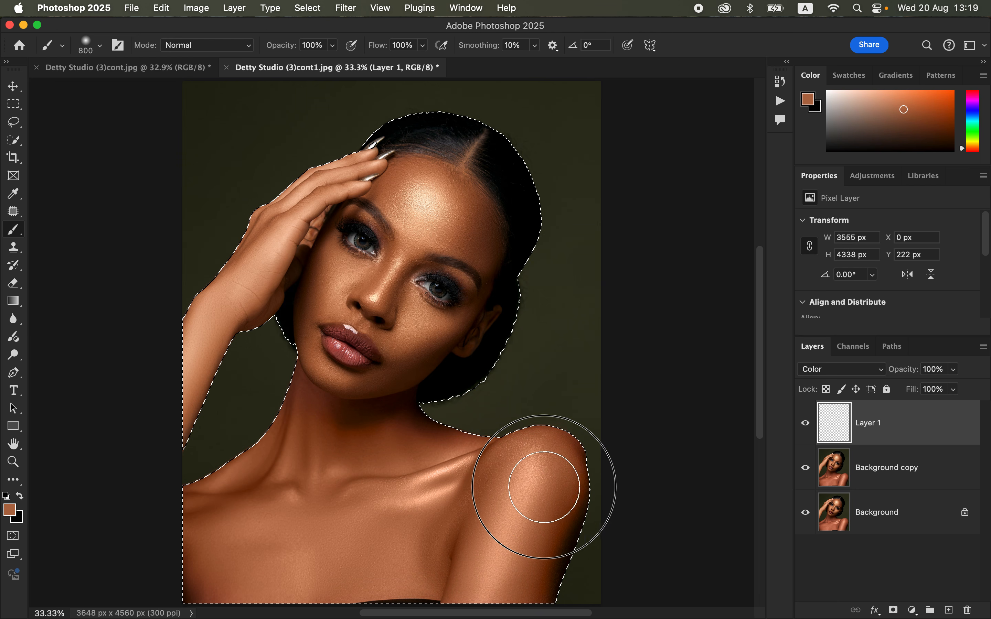
Reduce the brush to 250 px and paint the remaining reddish skin along the neck, chest and shoulder.
{"action": "key", "text": "bracketleft"}
{"action": "key", "text": "bracketleft"}
{"action": "key", "text": "bracketleft"}
{"action": "key", "text": "bracketleft"}
{"action": "key", "text": "bracketleft"}
{"action": "key", "text": "bracketleft"}
{"action": "mouse_move", "coordinate": [481, 447]}
{"action": "left_mouse_down"}
{"action": "mouse_move", "coordinate": [394, 417]}
{"action": "mouse_move", "coordinate": [410, 404]}
{"action": "mouse_move", "coordinate": [355, 423]}
{"action": "mouse_move", "coordinate": [398, 404]}
{"action": "mouse_move", "coordinate": [328, 419]}
{"action": "mouse_move", "coordinate": [308, 406]}
{"action": "mouse_move", "coordinate": [298, 376]}
{"action": "mouse_move", "coordinate": [330, 410]}
{"action": "mouse_move", "coordinate": [353, 416]}
{"action": "mouse_move", "coordinate": [305, 394]}
{"action": "mouse_move", "coordinate": [298, 376]}
{"action": "mouse_move", "coordinate": [265, 442]}
{"action": "mouse_move", "coordinate": [199, 496]}
{"action": "mouse_move", "coordinate": [184, 536]}
{"action": "mouse_move", "coordinate": [195, 572]}
{"action": "mouse_move", "coordinate": [207, 590]}
{"action": "mouse_move", "coordinate": [230, 592]}
{"action": "mouse_move", "coordinate": [358, 524]}
{"action": "mouse_move", "coordinate": [365, 457]}
{"action": "mouse_move", "coordinate": [399, 432]}
{"action": "mouse_move", "coordinate": [449, 447]}
{"action": "mouse_move", "coordinate": [576, 445]}
{"action": "mouse_move", "coordinate": [579, 459]}
{"action": "mouse_move", "coordinate": [529, 573]}
{"action": "mouse_move", "coordinate": [490, 582]}
{"action": "mouse_move", "coordinate": [526, 491]}
{"action": "mouse_move", "coordinate": [441, 440]}
{"action": "mouse_move", "coordinate": [321, 419]}
{"action": "mouse_move", "coordinate": [297, 395]}
{"action": "mouse_move", "coordinate": [415, 462]}
{"action": "mouse_move", "coordinate": [384, 438]}
{"action": "mouse_move", "coordinate": [539, 497]}
{"action": "mouse_move", "coordinate": [572, 453]}
{"action": "mouse_move", "coordinate": [527, 449]}
{"action": "mouse_move", "coordinate": [518, 489]}
{"action": "mouse_move", "coordinate": [557, 487]}
{"action": "mouse_move", "coordinate": [545, 463]}
{"action": "mouse_move", "coordinate": [561, 510]}
{"action": "mouse_move", "coordinate": [570, 501]}
{"action": "mouse_move", "coordinate": [554, 442]}
{"action": "mouse_move", "coordinate": [361, 429]}
{"action": "mouse_move", "coordinate": [214, 502]}
{"action": "mouse_move", "coordinate": [179, 539]}
{"action": "mouse_move", "coordinate": [356, 535]}
{"action": "mouse_move", "coordinate": [578, 468]}
{"action": "mouse_move", "coordinate": [554, 565]}
{"action": "mouse_move", "coordinate": [576, 462]}
{"action": "mouse_move", "coordinate": [542, 439]}
{"action": "mouse_move", "coordinate": [748, 465]}
{"action": "left_mouse_up"}
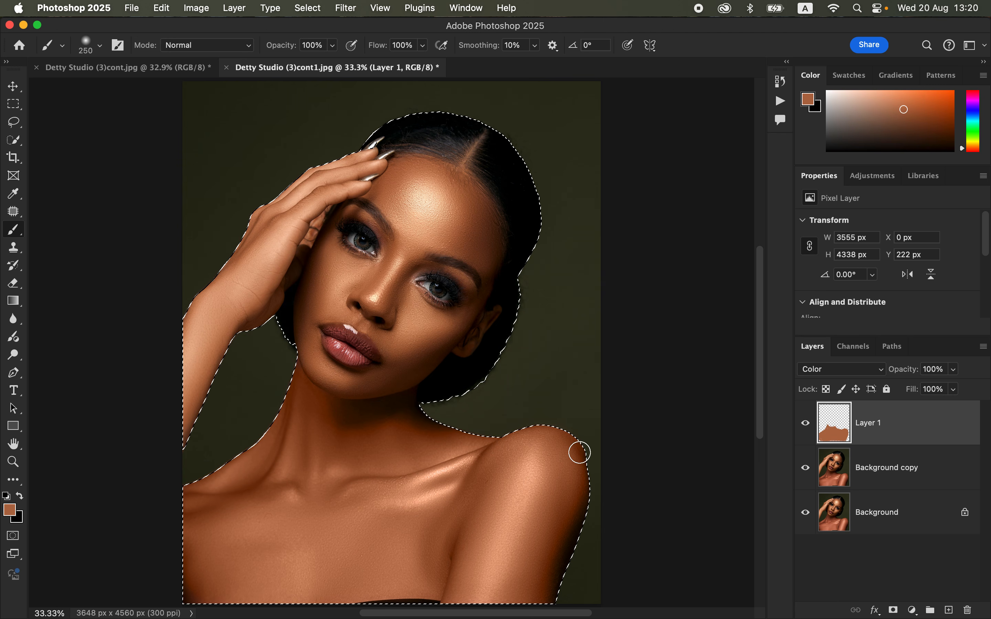
Deselect the subject and lower the opacity of the painted color layer to 89%.
{"action": "key", "text": "super+d"}
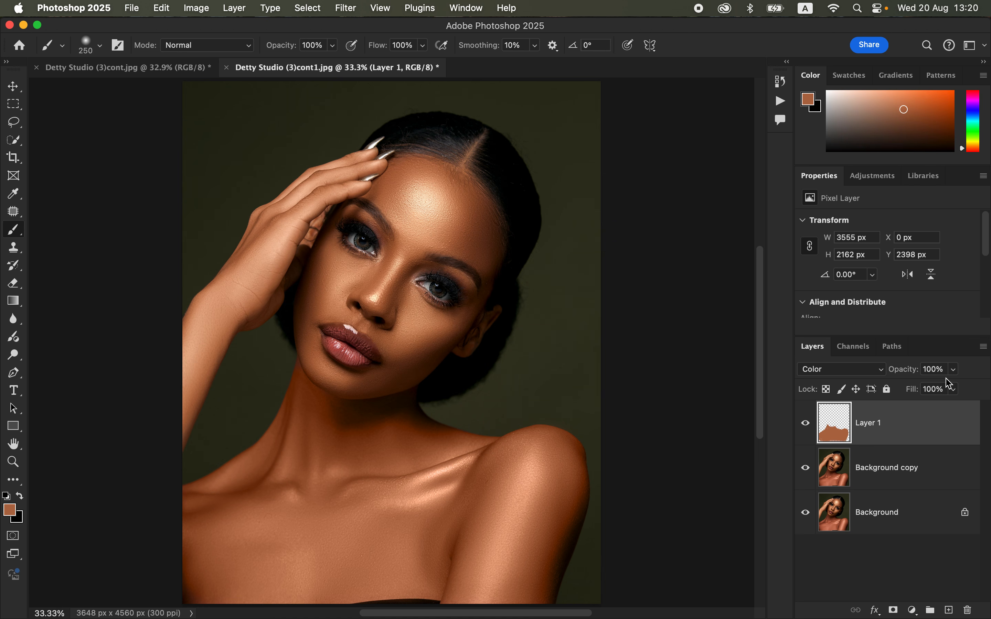
{"action": "left_click", "coordinate": [955, 370]}
{"action": "left_click_drag", "start_coordinate": [956, 386], "coordinate": [949, 391]}
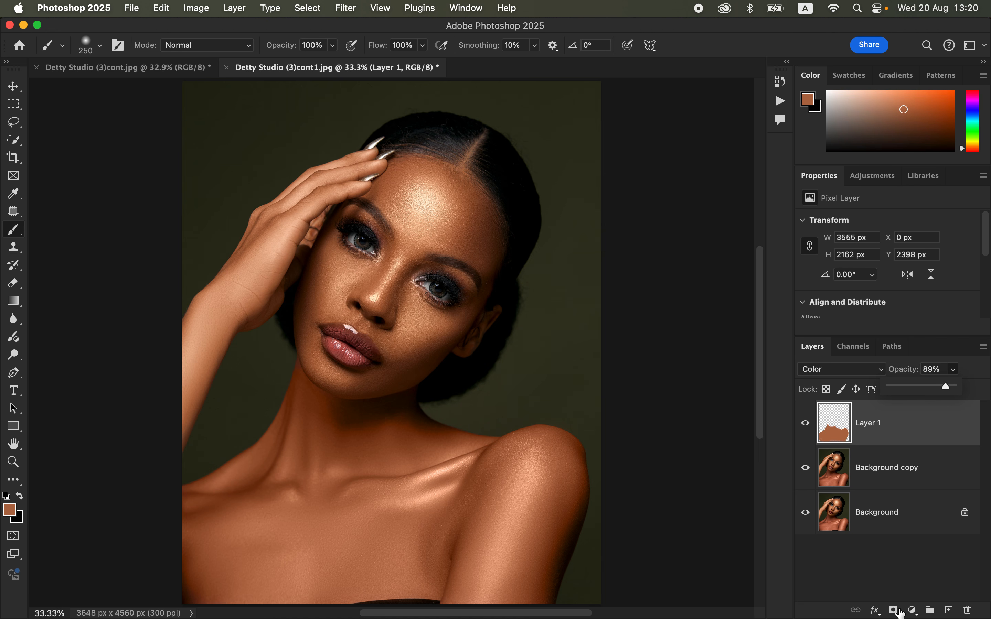
Add a Hue/Saturation adjustment layer and clip it to the painted color layer.
{"action": "left_click", "coordinate": [913, 610]}
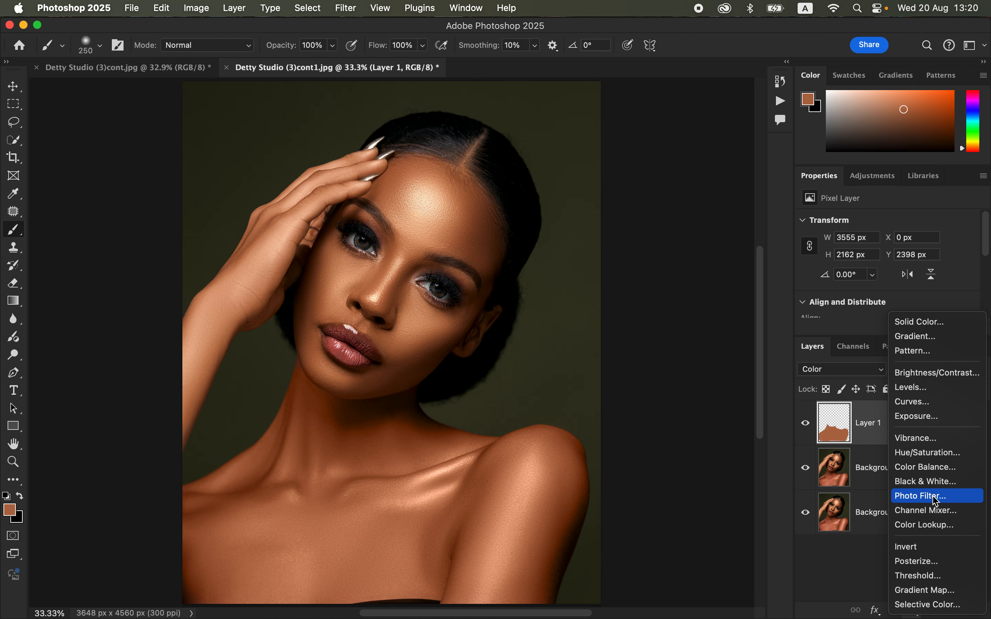
{"action": "left_click", "coordinate": [935, 453]}
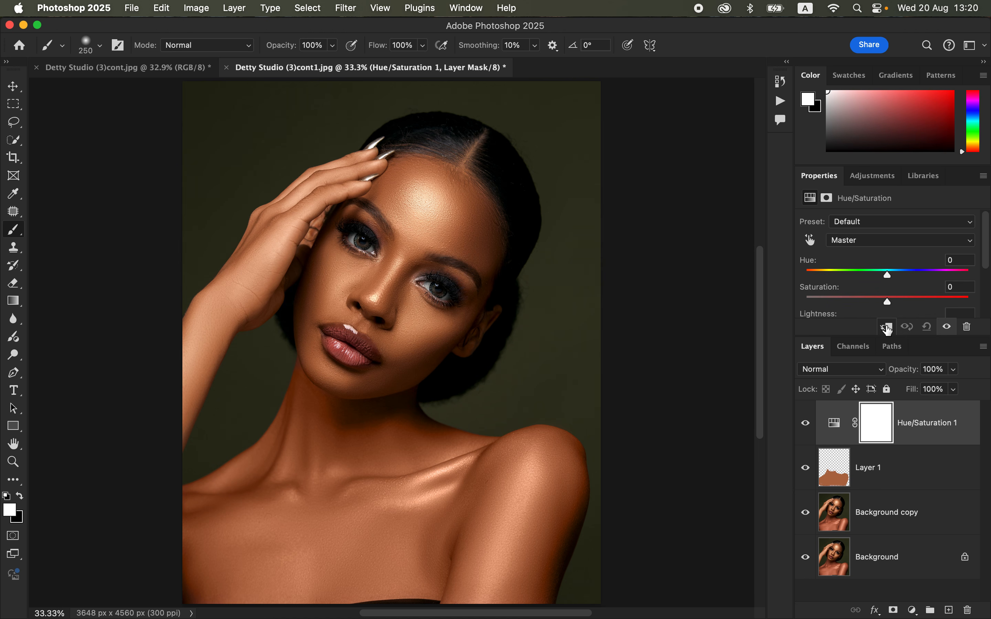
{"action": "left_click", "coordinate": [887, 328]}
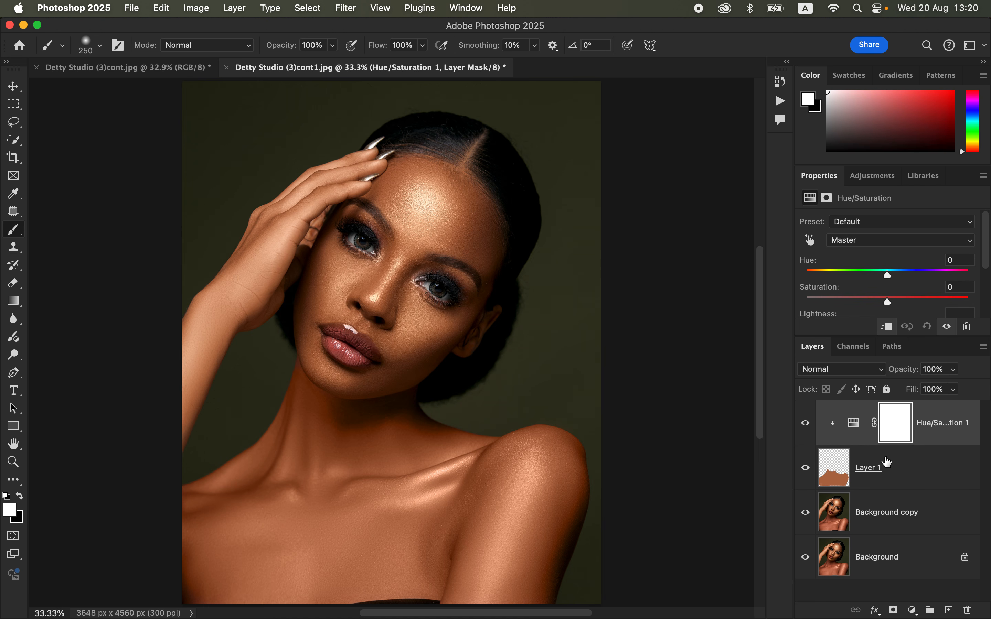
Set the Master hue of the Hue/Saturation adjustment to +1 and slightly lower the lightness of the Reds.
{"action": "left_click_drag", "start_coordinate": [987, 250], "coordinate": [990, 263]}
{"action": "left_click_drag", "start_coordinate": [887, 253], "coordinate": [889, 254]}
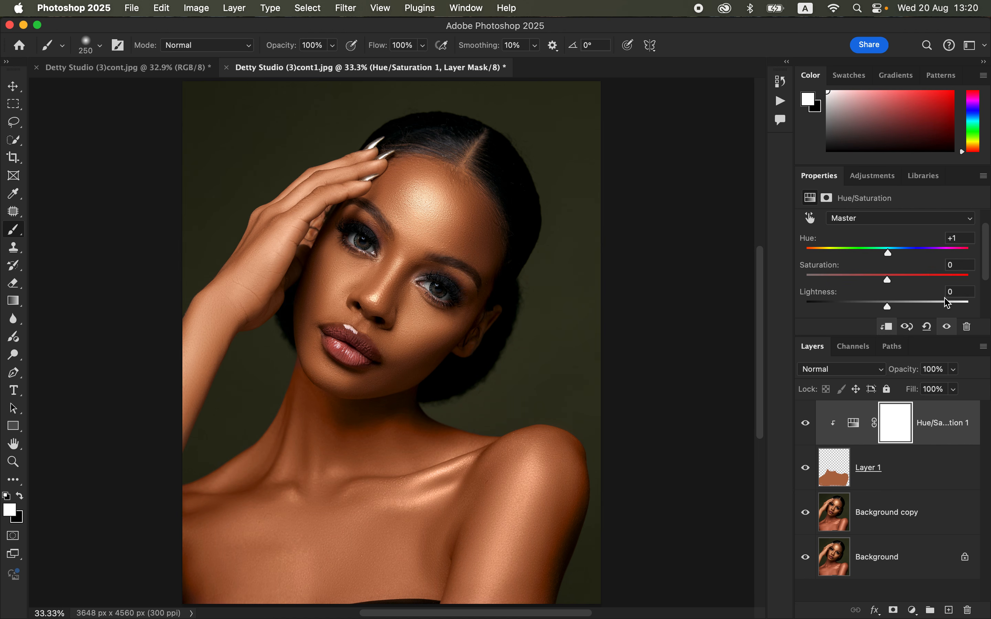
{"action": "left_click", "coordinate": [894, 221]}
{"action": "left_click", "coordinate": [893, 240]}
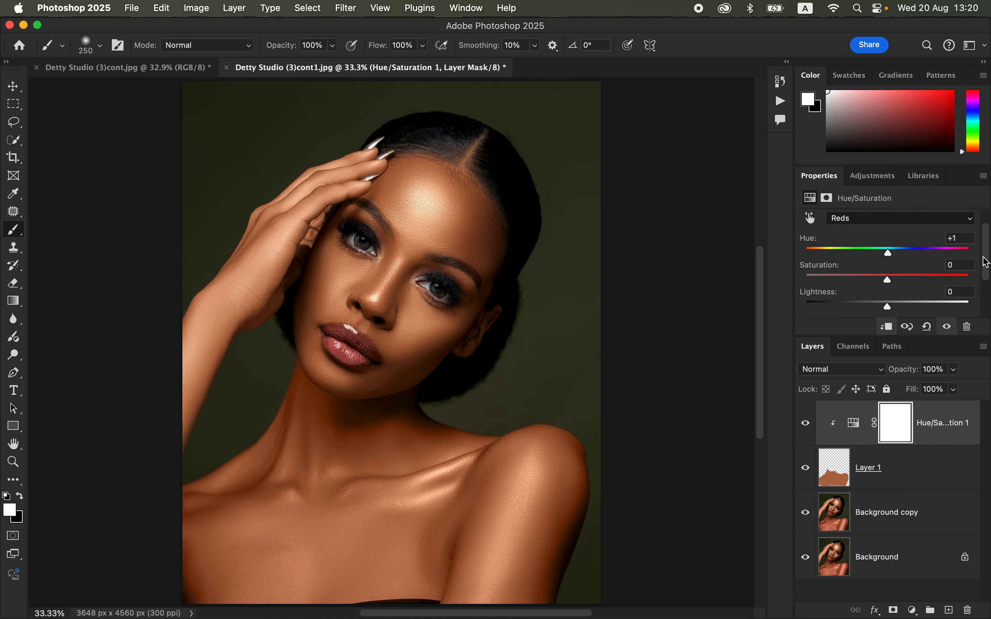
{"action": "scroll", "coordinate": [962, 286], "scroll_direction": "down", "scroll_amount": 2}
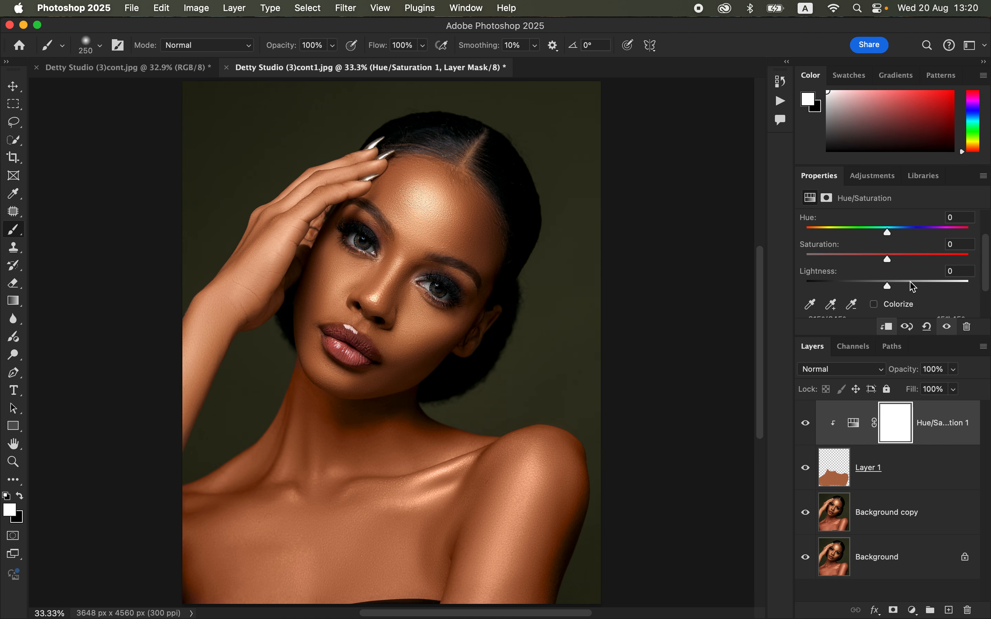
{"action": "left_click_drag", "start_coordinate": [889, 286], "coordinate": [883, 287]}
Compare the corrected skin with the original by repeatedly showing only the Background layer and restoring all layers.
{"action": "left_click", "coordinate": [804, 559], "text": "alt"}
{"action": "left_click", "coordinate": [805, 560], "text": "alt"}
{"action": "left_click", "coordinate": [805, 560], "text": "alt"}
{"action": "left_click", "coordinate": [804, 559], "text": "alt"}
Switch to the document Detty Studio (3)cont.jpg and duplicate its Background layer.
{"action": "left_click", "coordinate": [176, 73]}
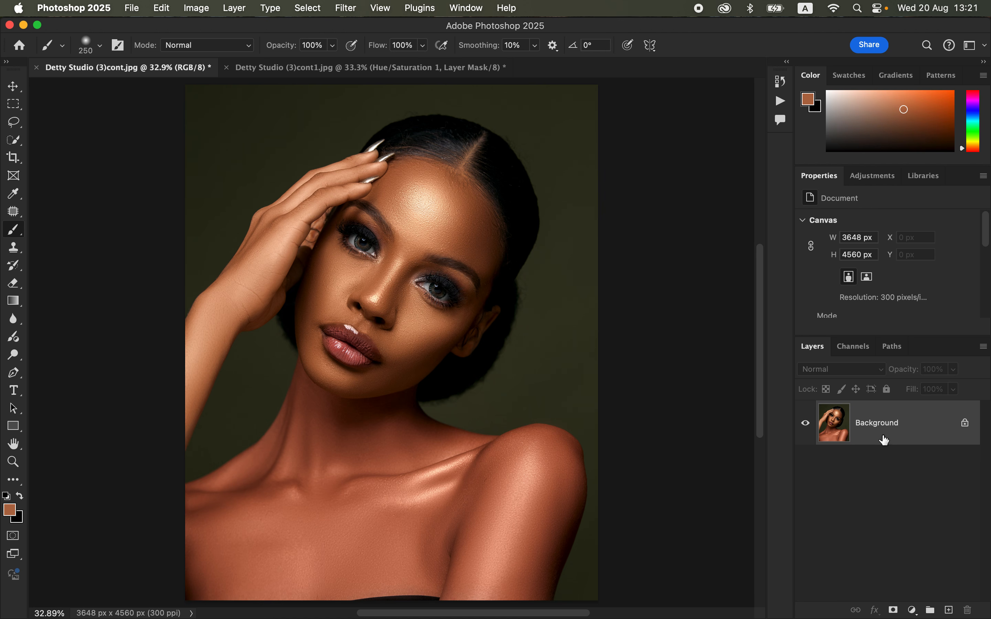
{"action": "left_click_drag", "start_coordinate": [903, 430], "coordinate": [949, 609]}
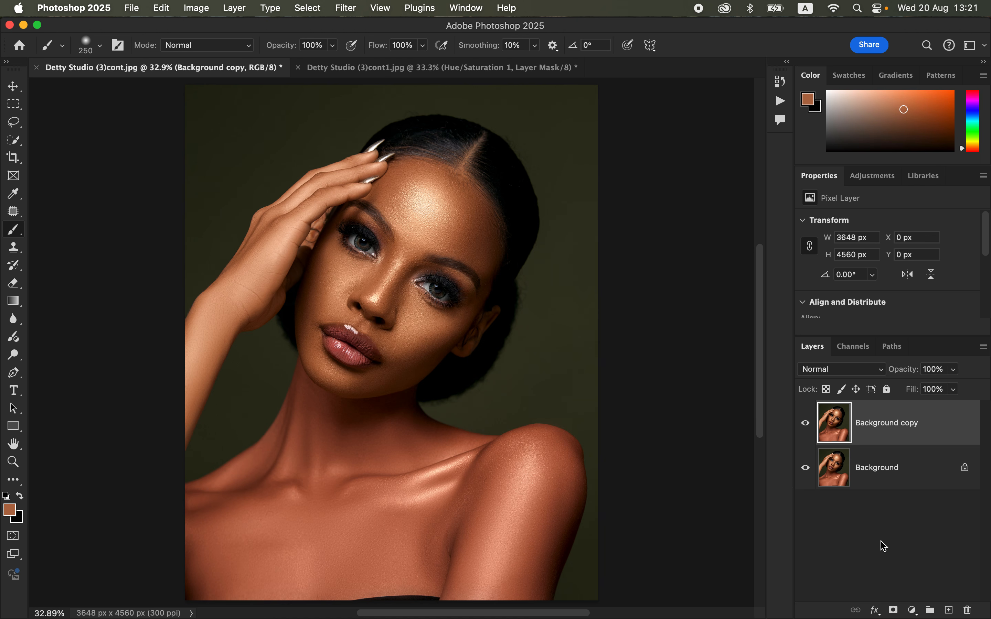
Add a Gradient Map adjustment layer above the copy and hide it so the original skin colors can be sampled.
{"action": "left_click", "coordinate": [912, 610]}
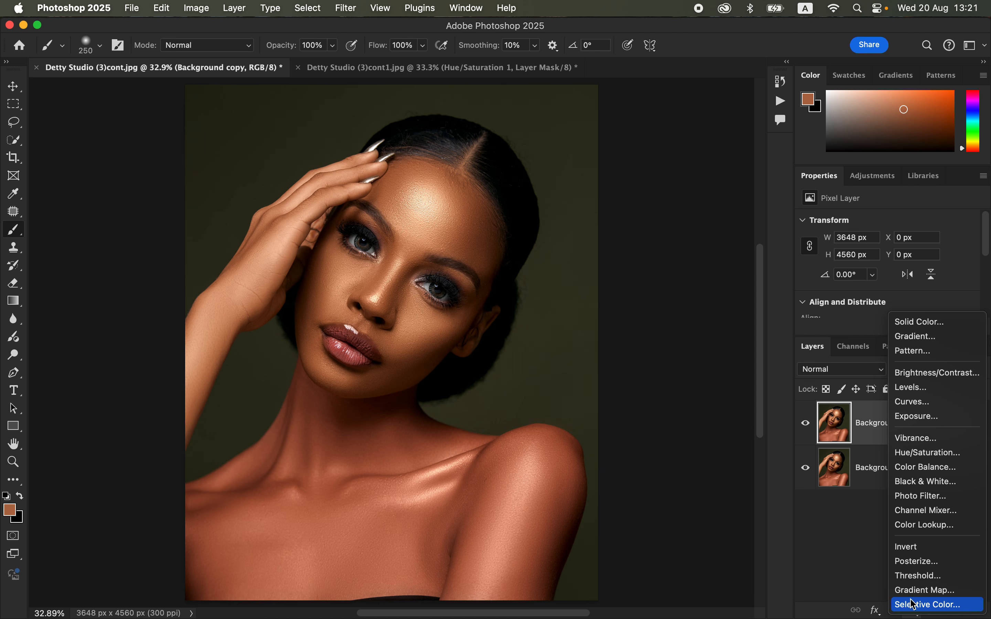
{"action": "left_click", "coordinate": [920, 591]}
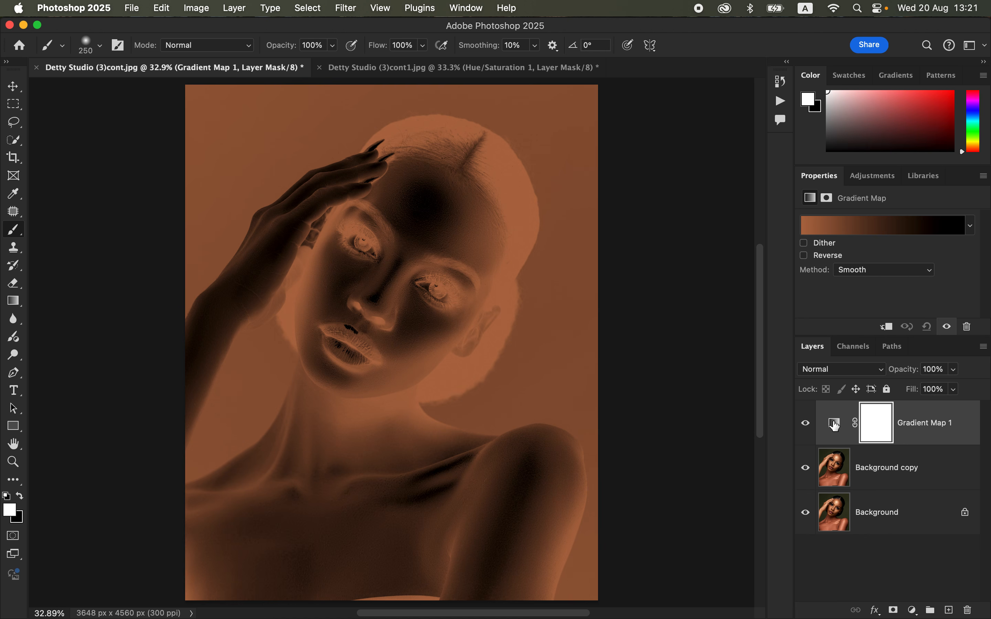
{"action": "left_click", "coordinate": [835, 424]}
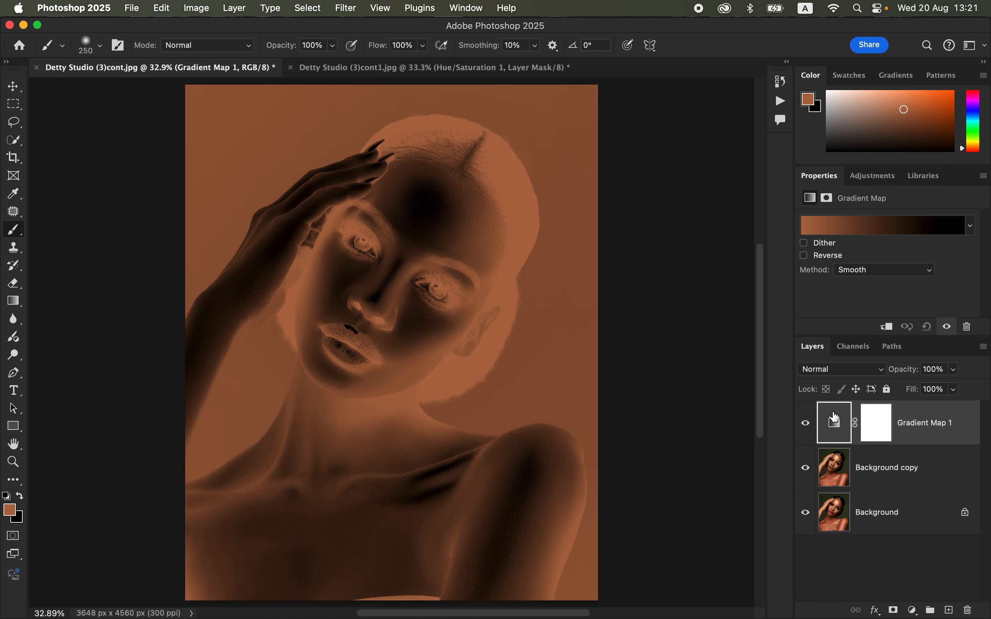
{"action": "left_click", "coordinate": [807, 426]}
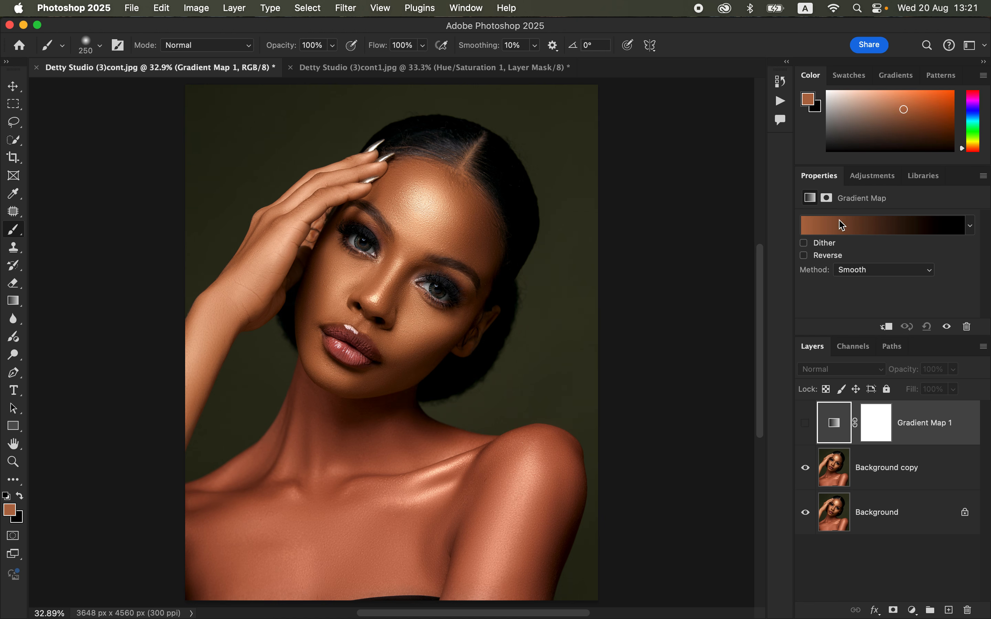
Open the gradient map's Gradient Editor and set the eyedropper to sample a 5 by 5 Average from All Layers.
{"action": "left_click", "coordinate": [465, 8]}
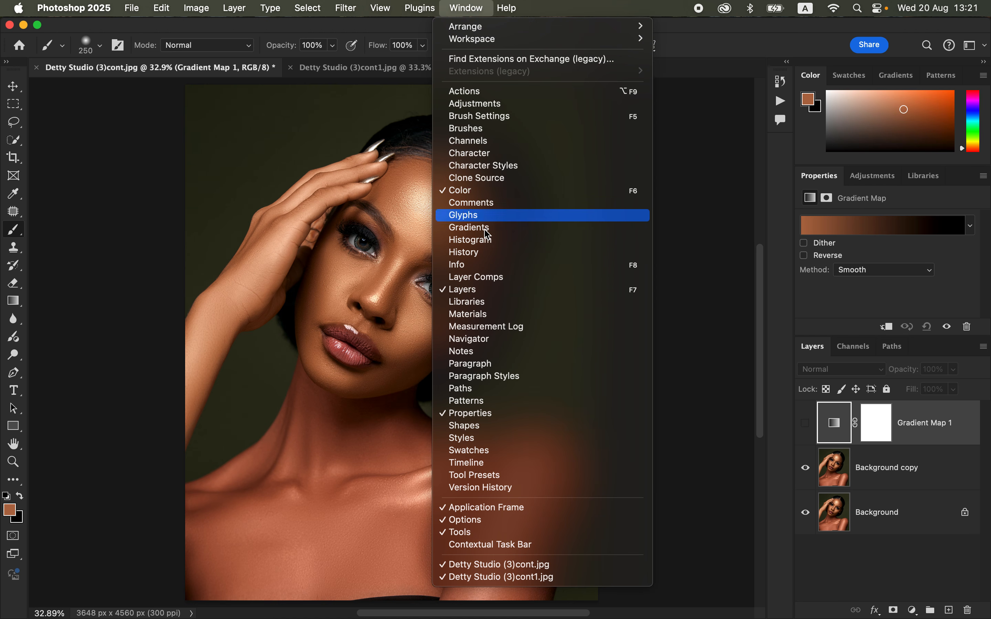
{"action": "left_click", "coordinate": [879, 232]}
{"action": "left_click", "coordinate": [879, 231]}
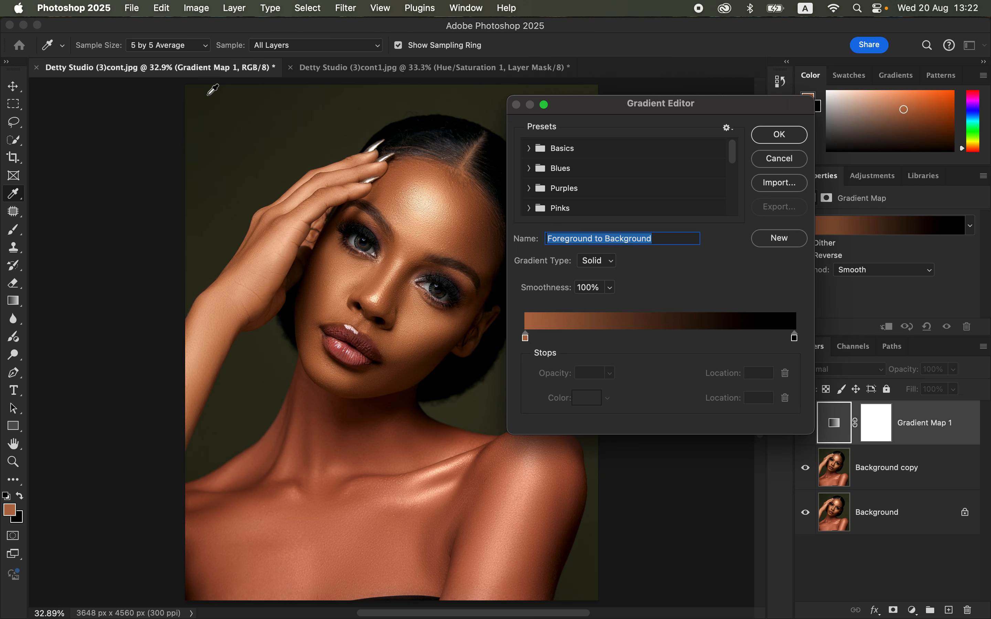
{"action": "left_click", "coordinate": [175, 48]}
{"action": "left_click", "coordinate": [176, 48]}
{"action": "left_click", "coordinate": [294, 49]}
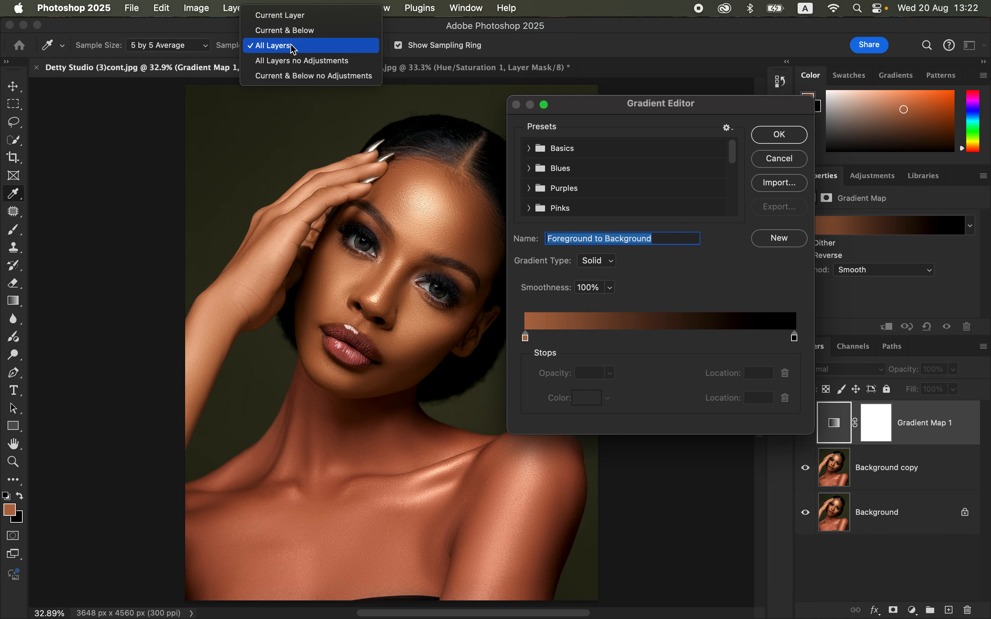
{"action": "left_click", "coordinate": [294, 46]}
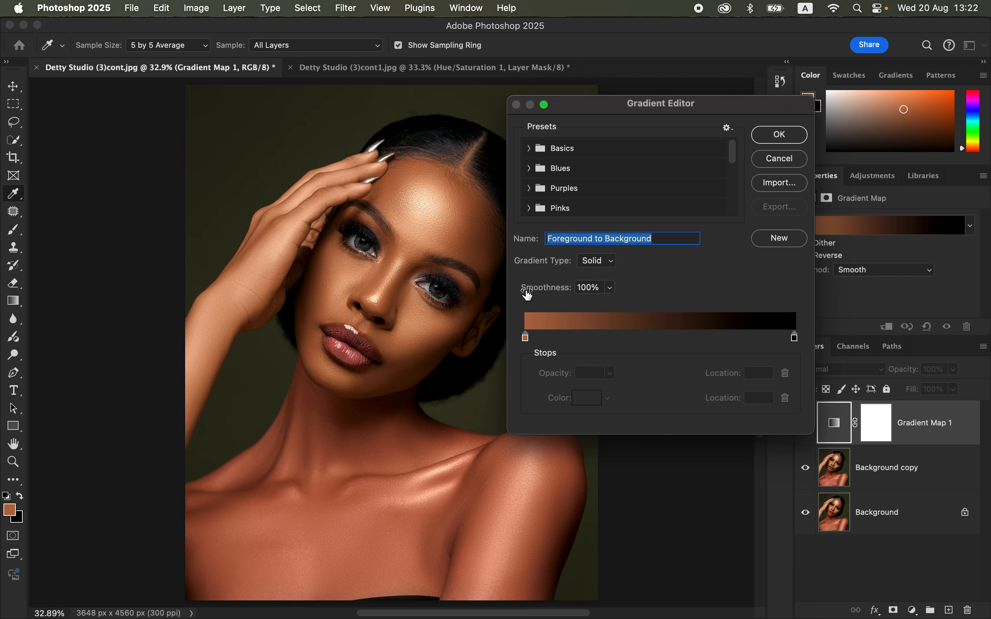
Set the gradient stop at location 0 to the dark brown 411b06 sampled from the shadowed edge of the face.
{"action": "left_click", "coordinate": [526, 340]}
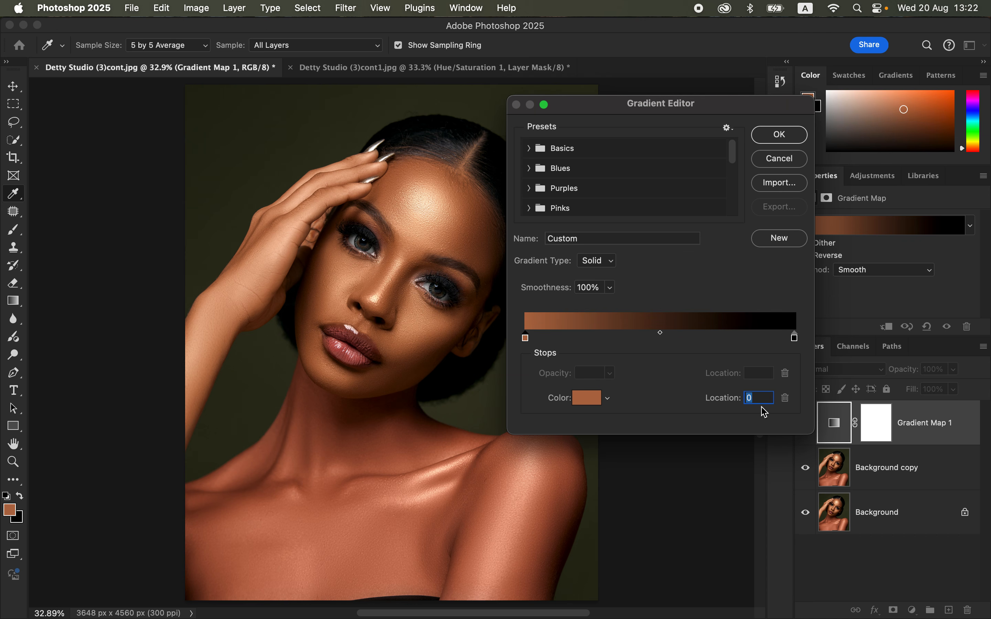
{"action": "left_click", "coordinate": [586, 398]}
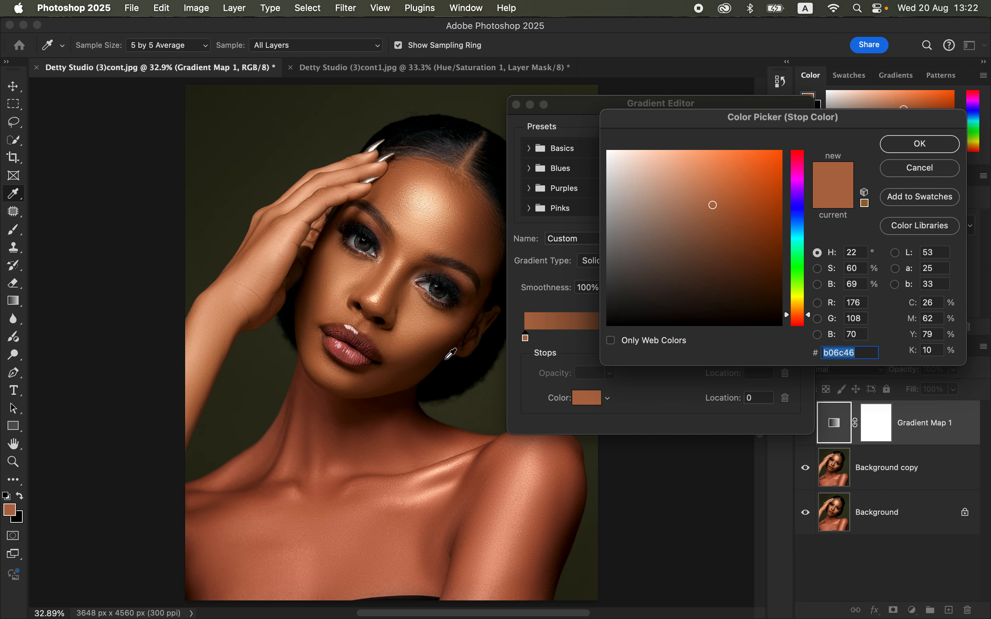
{"action": "left_click", "coordinate": [310, 294]}
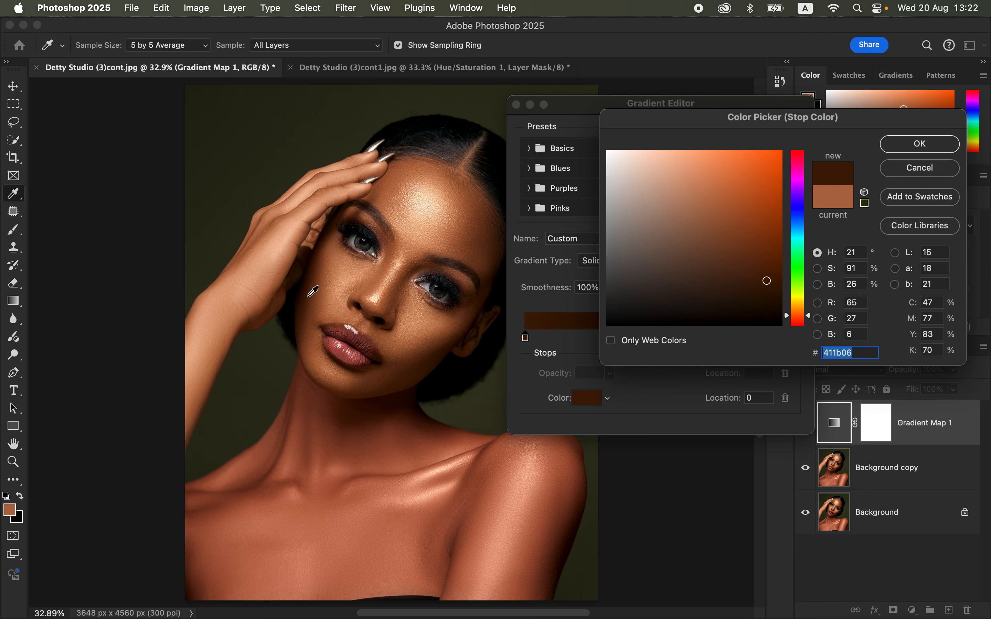
{"action": "left_click", "coordinate": [918, 144]}
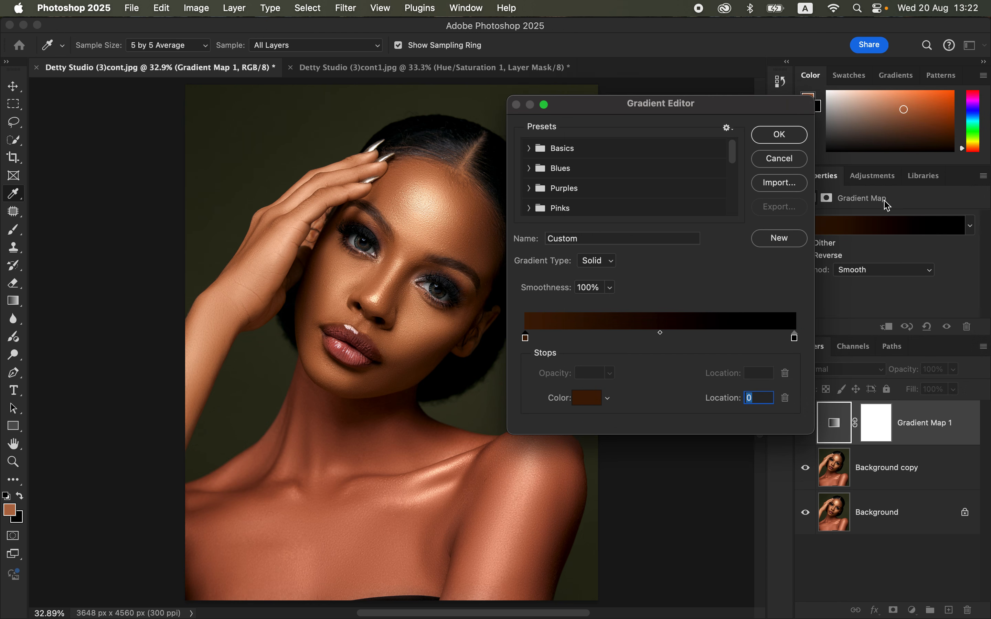
Set the gradient stop at location 100 to the light peach f9dab8 sampled from the highlight on the nose.
{"action": "left_click", "coordinate": [795, 339]}
{"action": "left_click", "coordinate": [585, 401]}
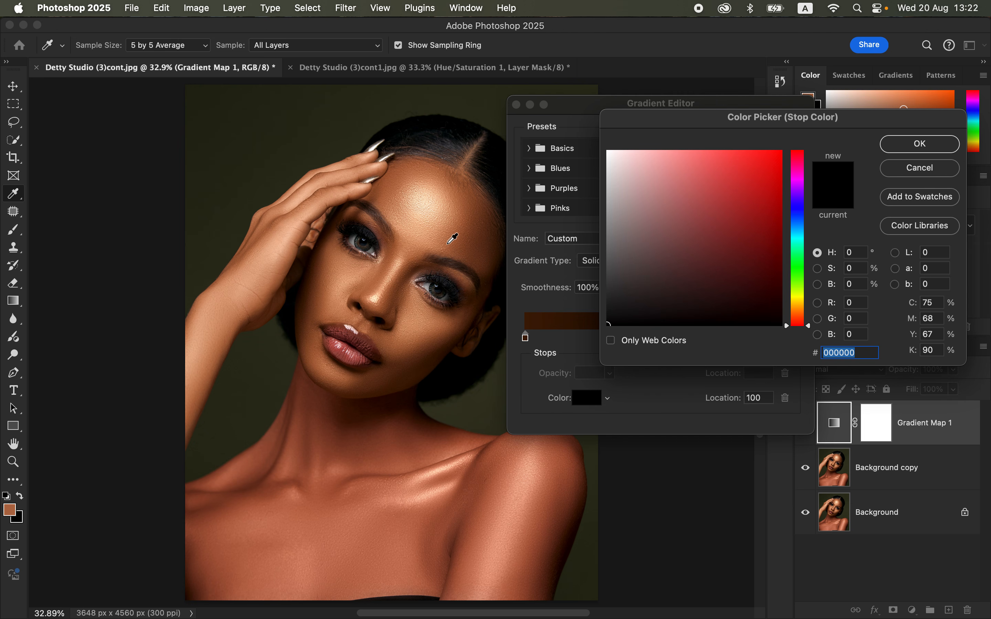
{"action": "left_click", "coordinate": [377, 300]}
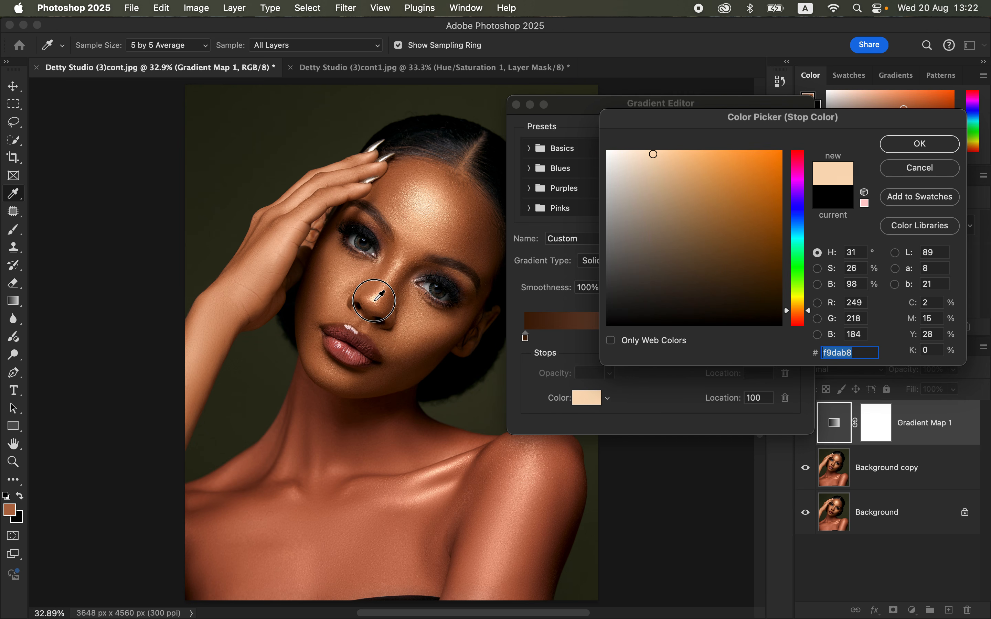
{"action": "left_click", "coordinate": [921, 145]}
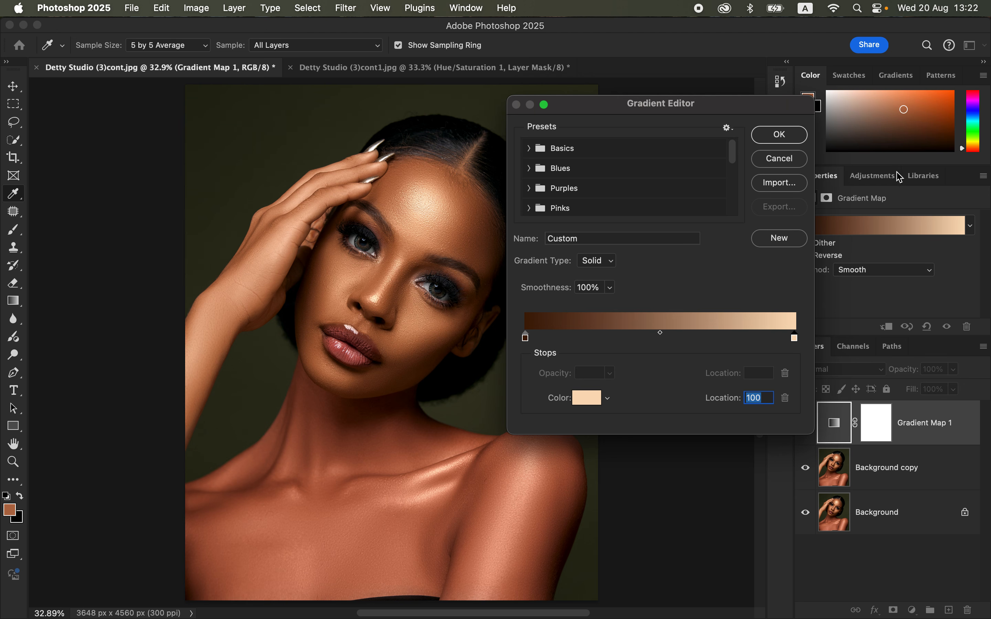
Add a middle gradient stop at location 50 in the mid-tone a8633d sampled from the forehead, and accept the gradient.
{"action": "left_click", "coordinate": [653, 337]}
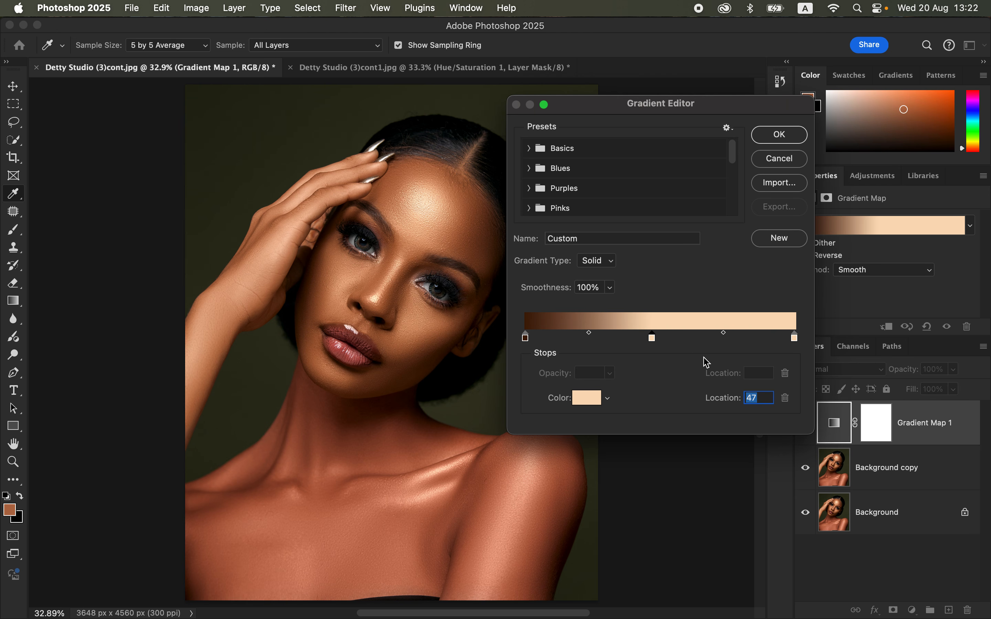
{"action": "type", "text": "50"}
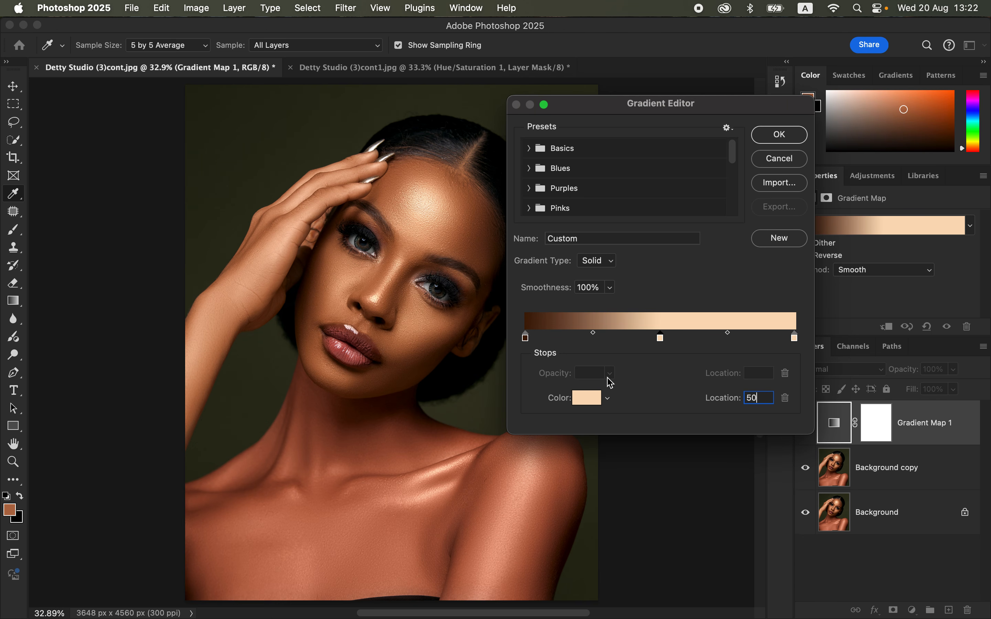
{"action": "left_click", "coordinate": [590, 398]}
{"action": "left_click", "coordinate": [451, 240]}
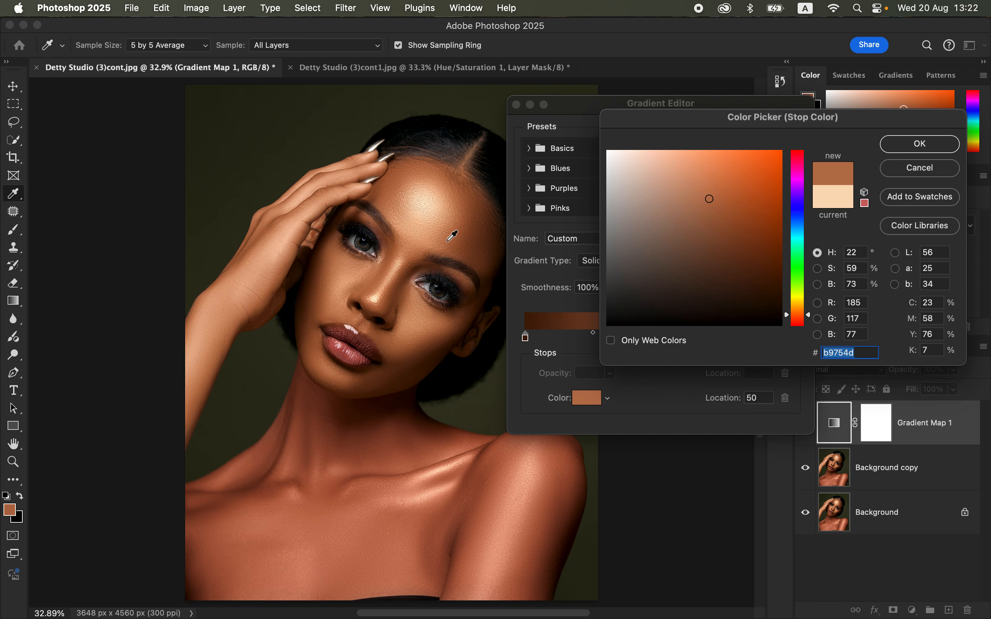
{"action": "left_click", "coordinate": [453, 238]}
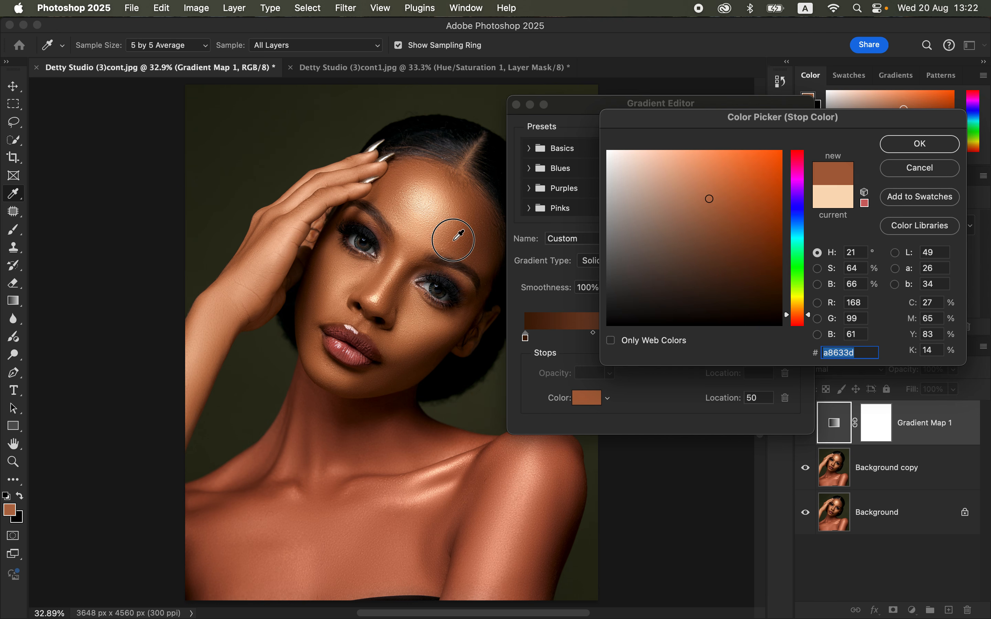
{"action": "left_click", "coordinate": [912, 145]}
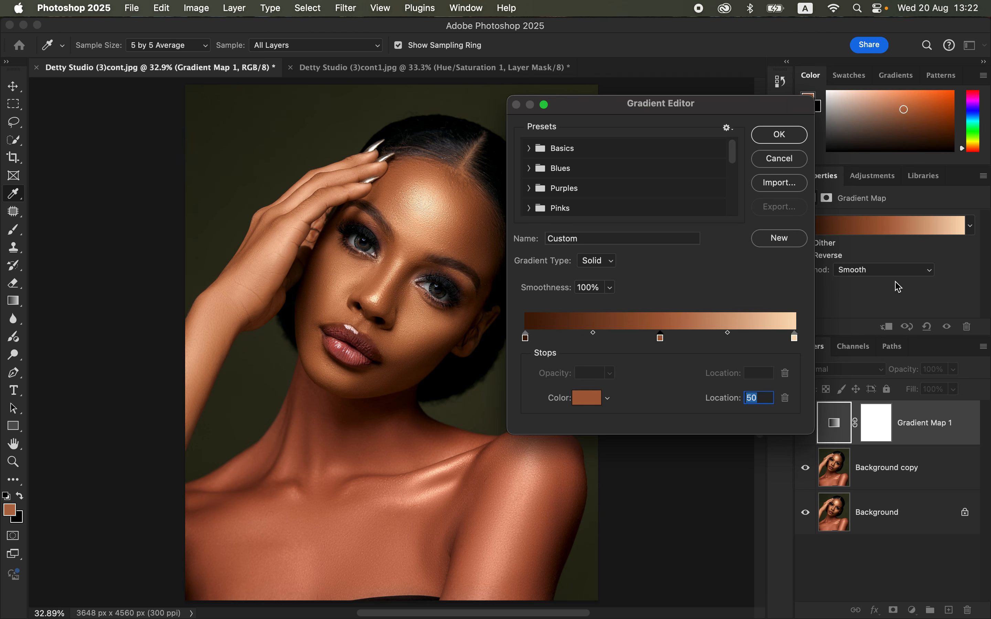
{"action": "left_click", "coordinate": [780, 136]}
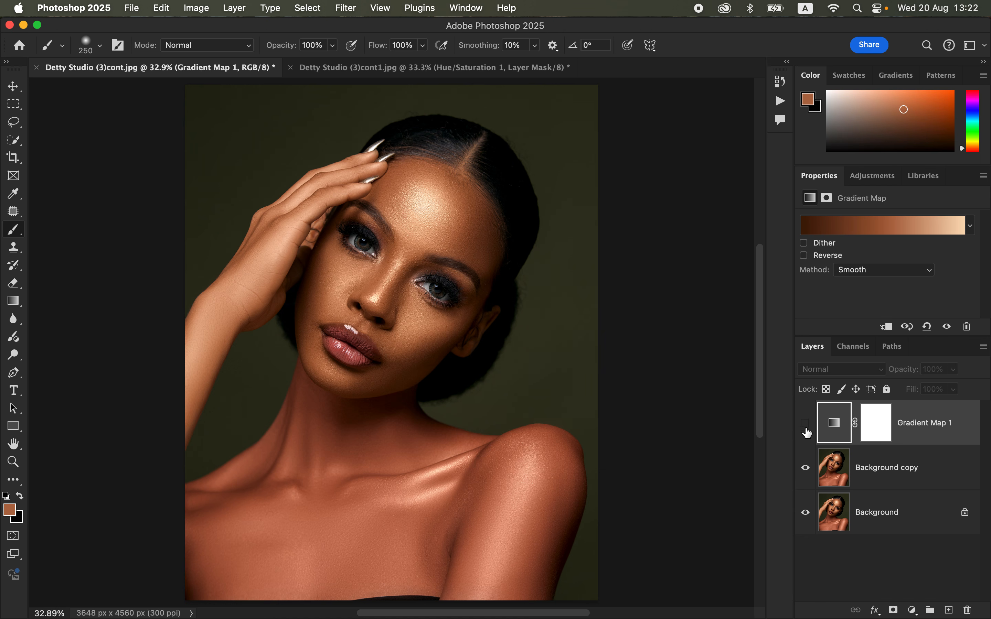
Show the Gradient Map 1 layer with the Color blend mode and invert its layer mask to black.
{"action": "left_click", "coordinate": [806, 426]}
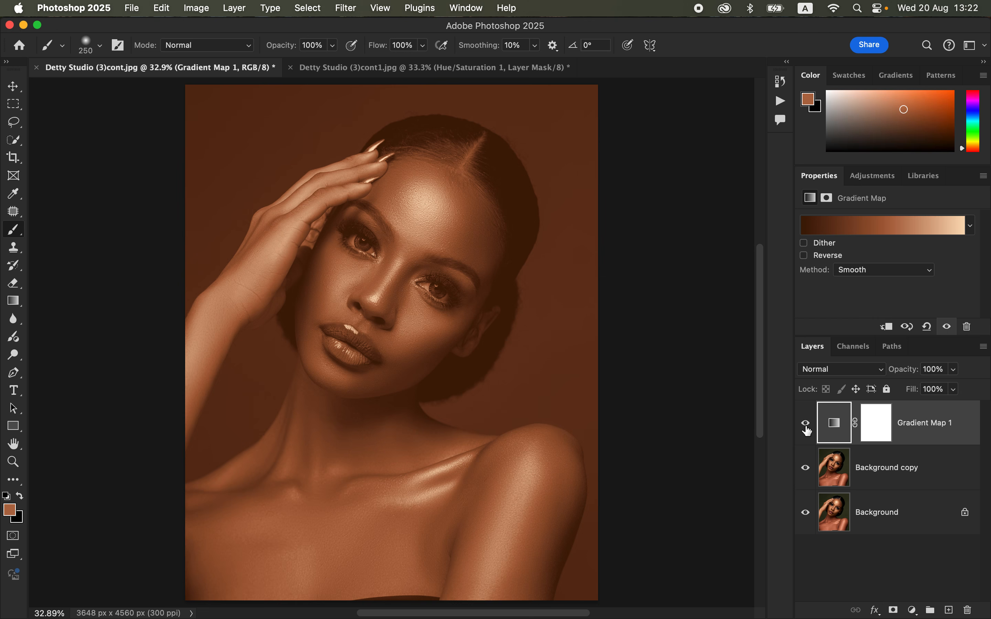
{"action": "left_click", "coordinate": [840, 377]}
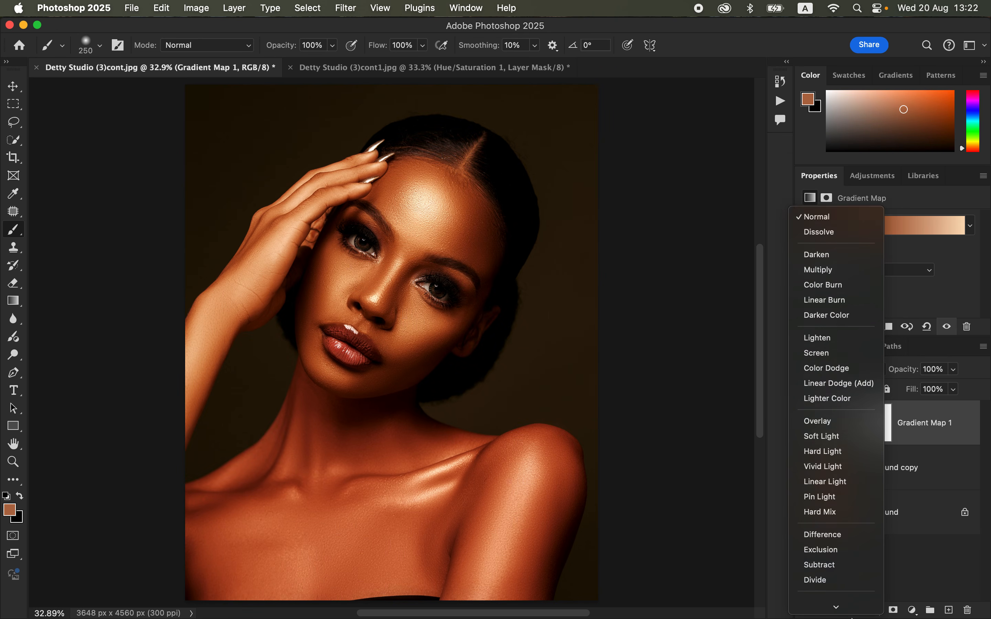
{"action": "left_click", "coordinate": [843, 589]}
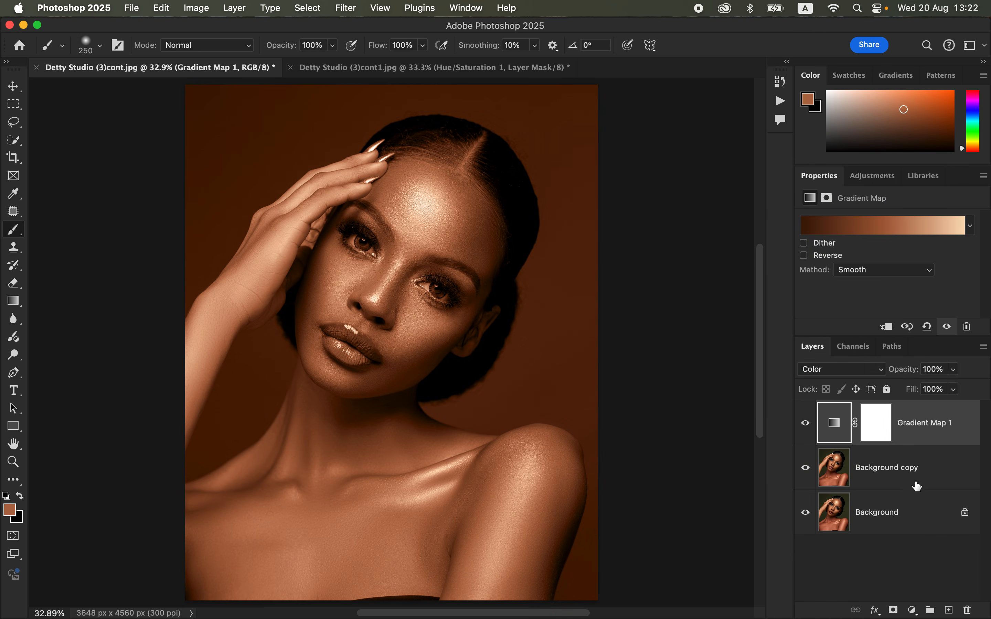
{"action": "left_click", "coordinate": [877, 423]}
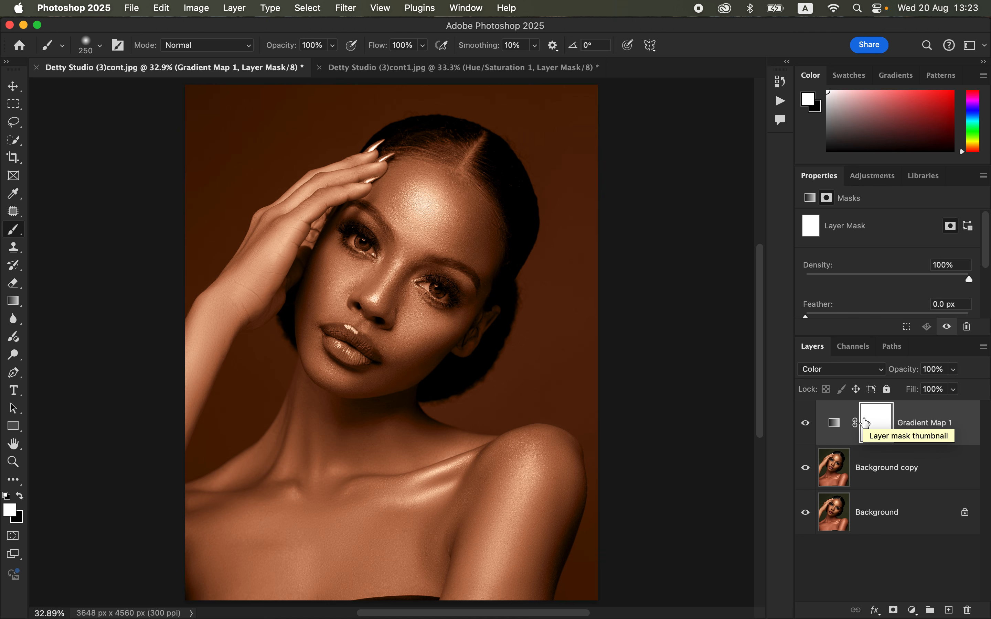
{"action": "key", "text": "super+i"}
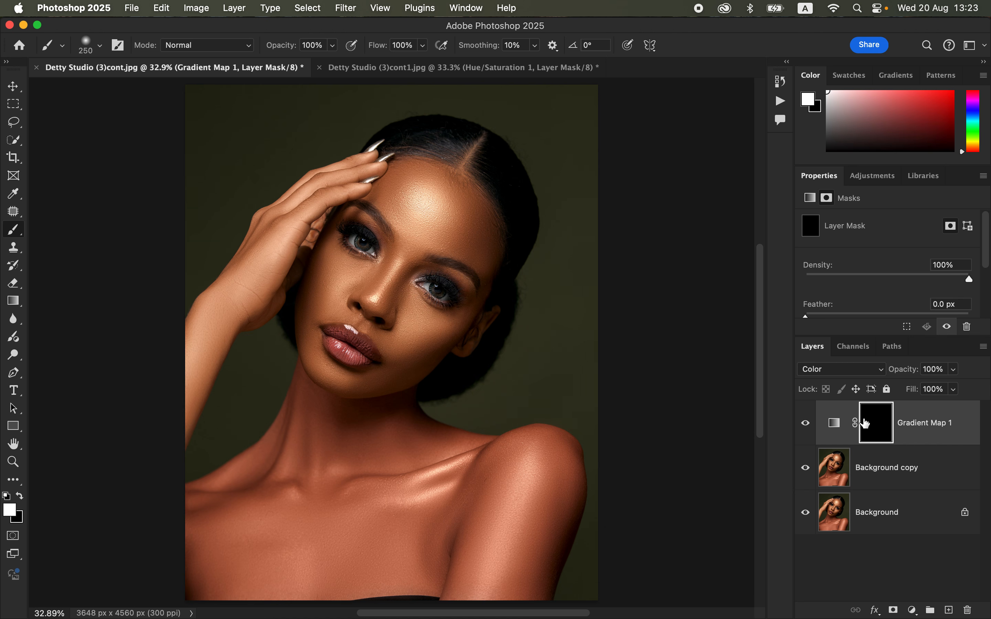
Select the subject automatically from the Background copy layer.
{"action": "left_click", "coordinate": [906, 477]}
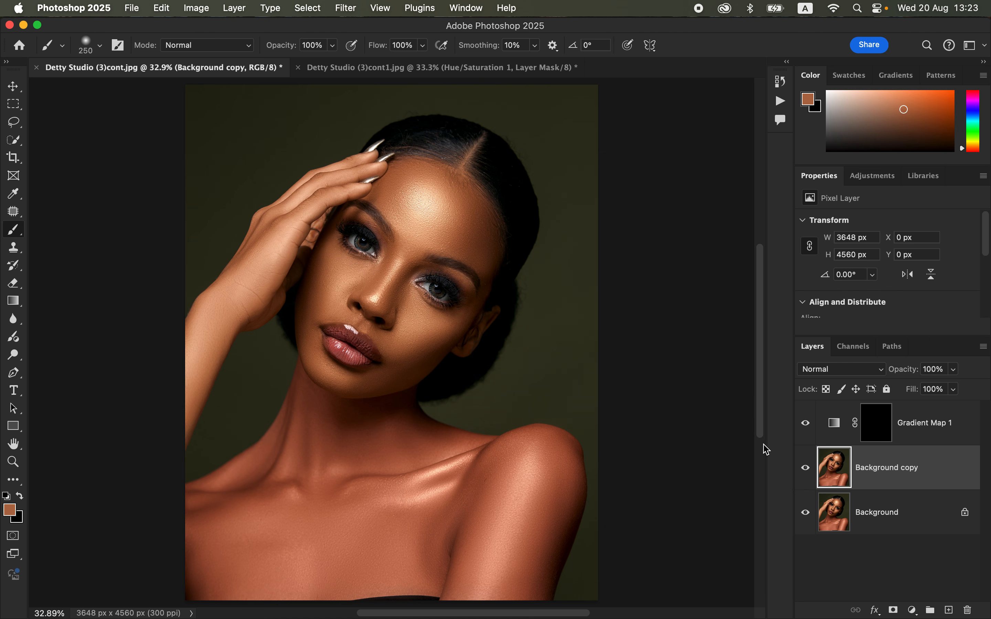
{"action": "left_click", "coordinate": [307, 8]}
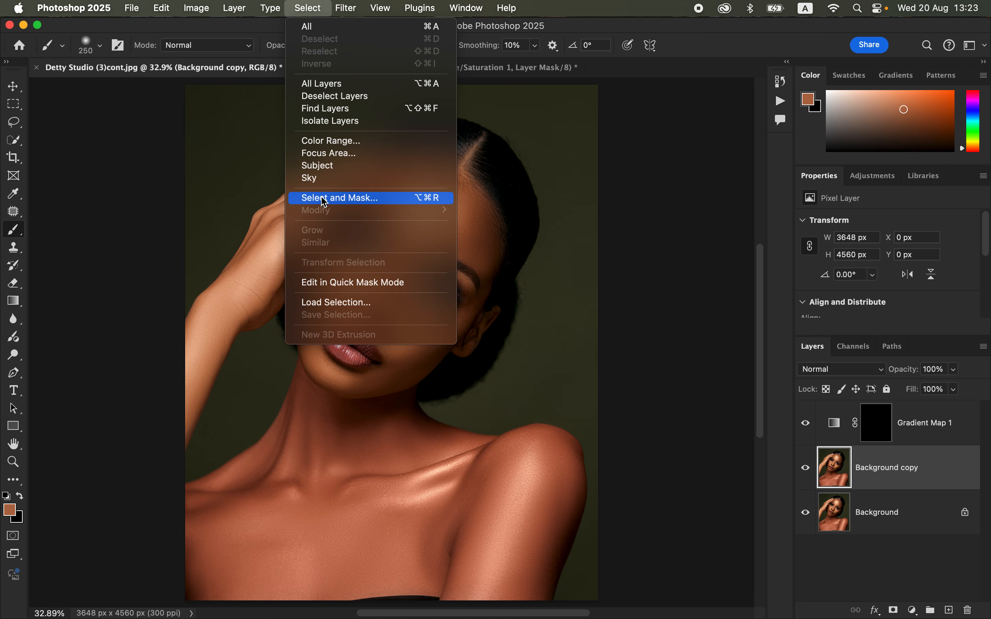
{"action": "left_click", "coordinate": [332, 167]}
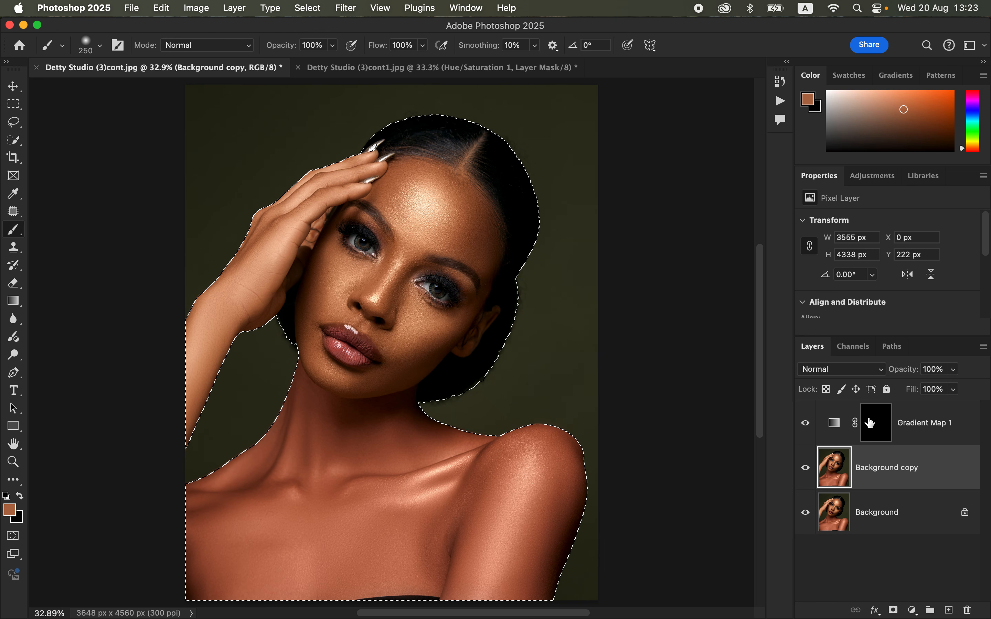
Paint white on the Gradient Map 1 mask over the chest and shoulders with a soft brush of size 800.
{"action": "left_click", "coordinate": [879, 423]}
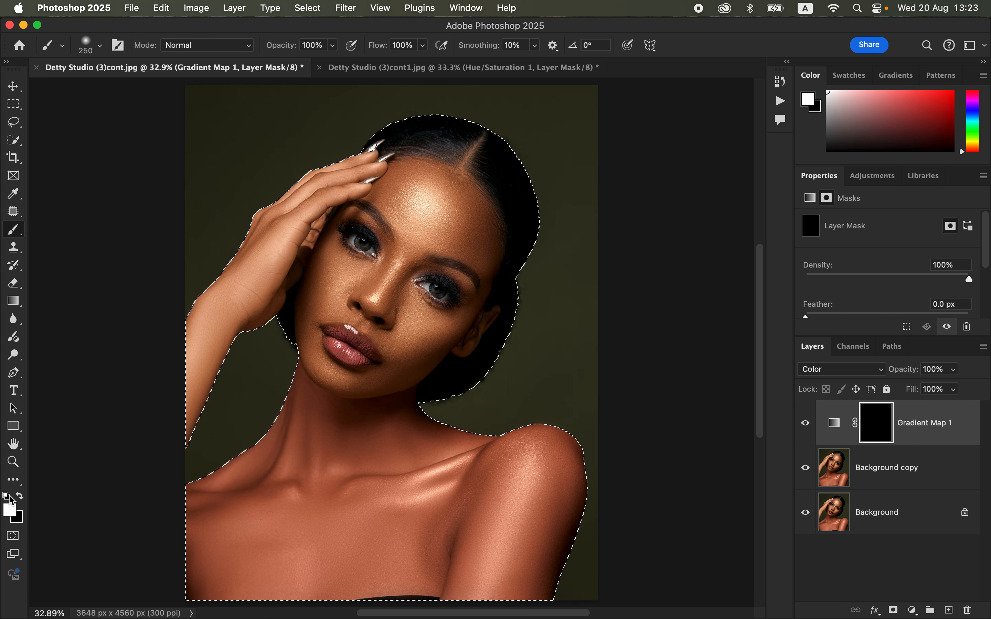
{"action": "left_click", "coordinate": [22, 497]}
{"action": "left_click", "coordinate": [22, 497]}
{"action": "left_click", "coordinate": [22, 497]}
{"action": "left_click", "coordinate": [23, 497]}
{"action": "left_click", "coordinate": [22, 498]}
{"action": "left_click", "coordinate": [22, 498]}
{"action": "left_click", "coordinate": [23, 499]}
{"action": "left_click", "coordinate": [24, 499]}
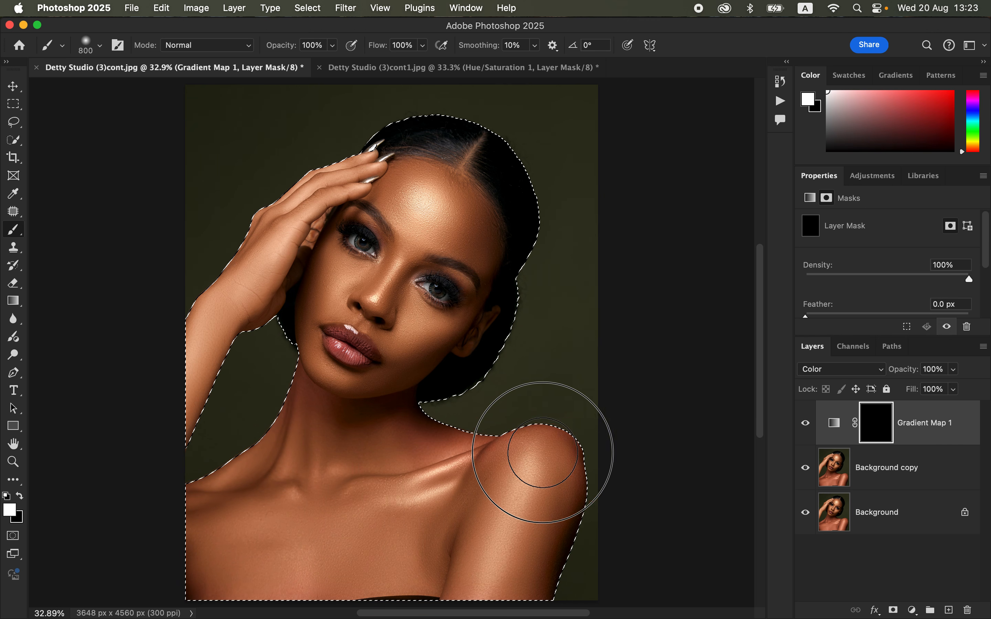
{"action": "mouse_move", "coordinate": [551, 457]}
{"action": "left_mouse_down"}
{"action": "mouse_move", "coordinate": [523, 530]}
{"action": "mouse_move", "coordinate": [475, 531]}
{"action": "mouse_move", "coordinate": [518, 558]}
{"action": "mouse_move", "coordinate": [437, 511]}
{"action": "left_mouse_up"}
Reduce the brush size to 300 and paint the remaining neck and arm edges into the Gradient Map 1 mask.
{"action": "key", "text": "bracketleft"}
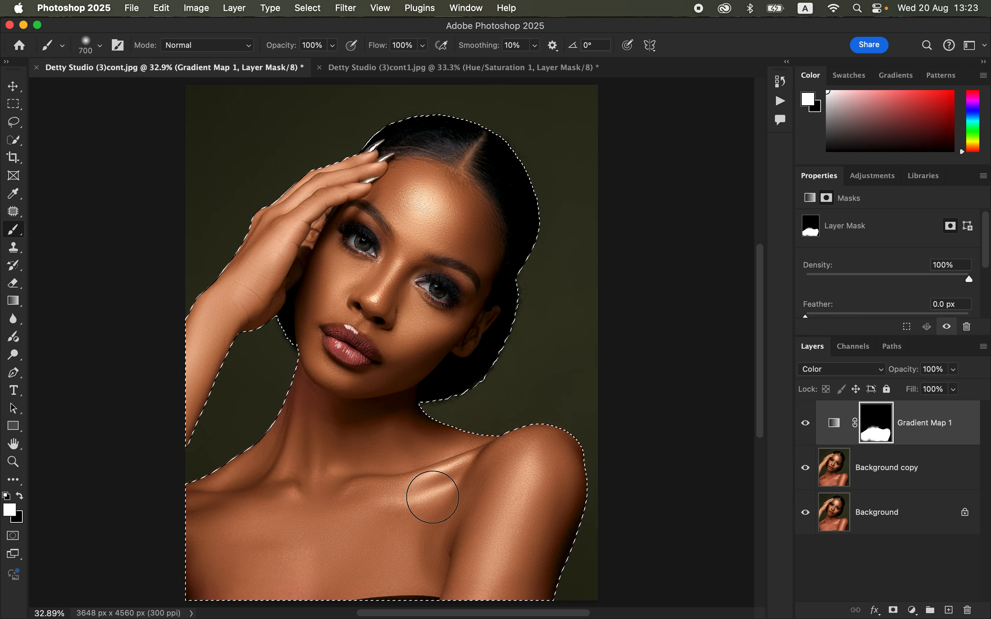
{"action": "key", "text": "bracketleft"}
{"action": "key", "text": "bracketleft"}
{"action": "key", "text": "bracketleft"}
{"action": "key", "text": "bracketleft"}
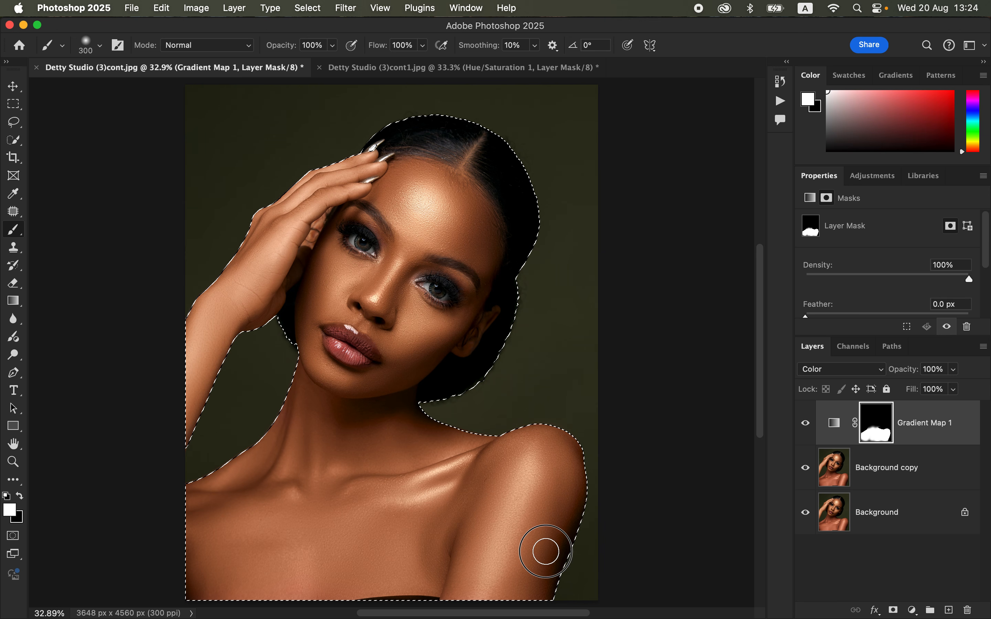
Toggle the Gradient Map 1 layer to compare the skin before and after, and clear the subject selection.
{"action": "left_click", "coordinate": [804, 424]}
{"action": "left_click", "coordinate": [804, 424]}
{"action": "left_click", "coordinate": [805, 424]}
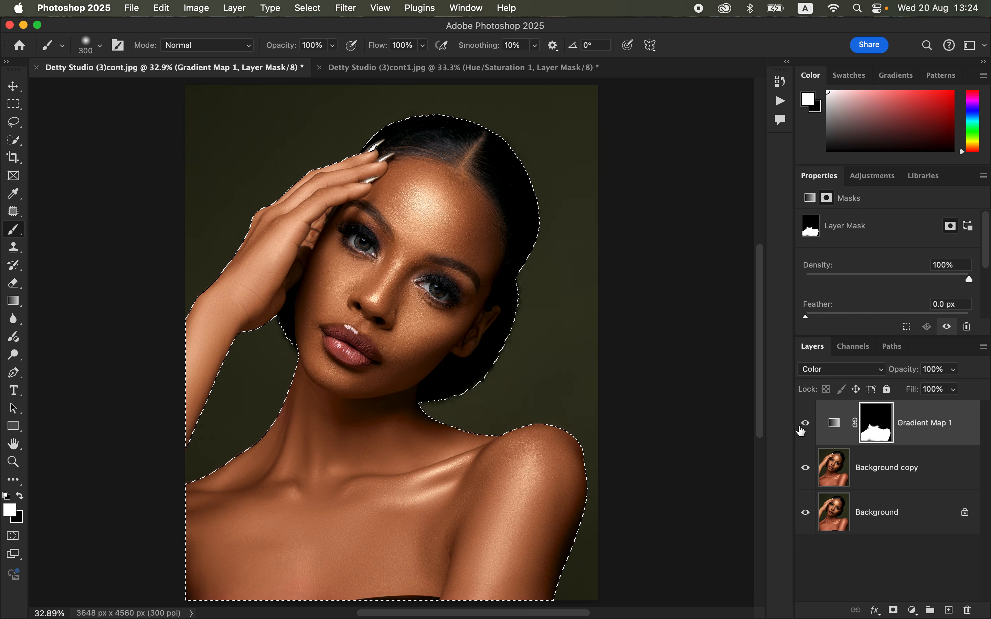
{"action": "left_click", "coordinate": [805, 424]}
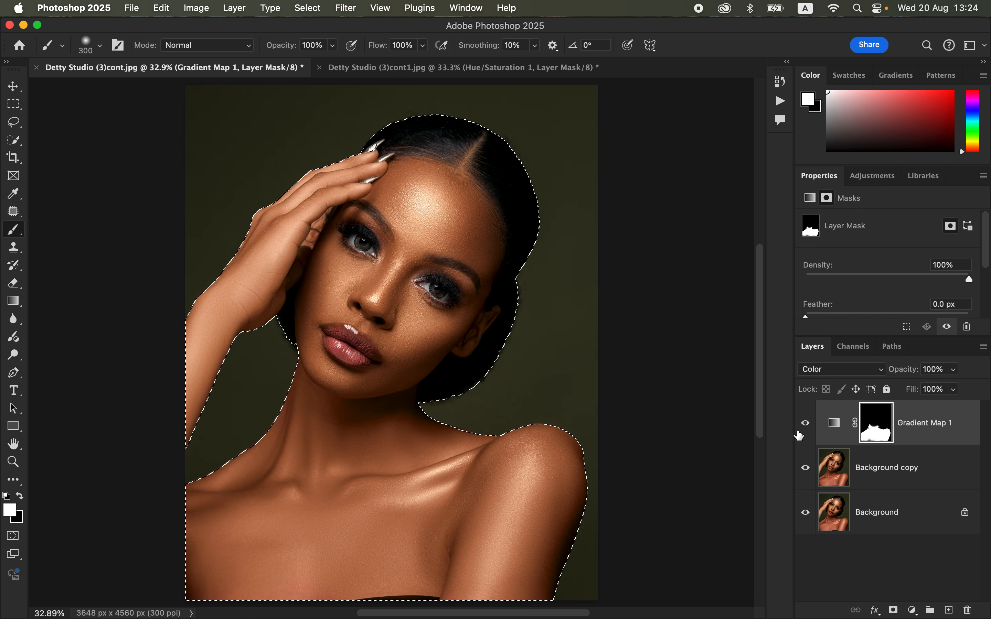
{"action": "key", "text": "super+d"}
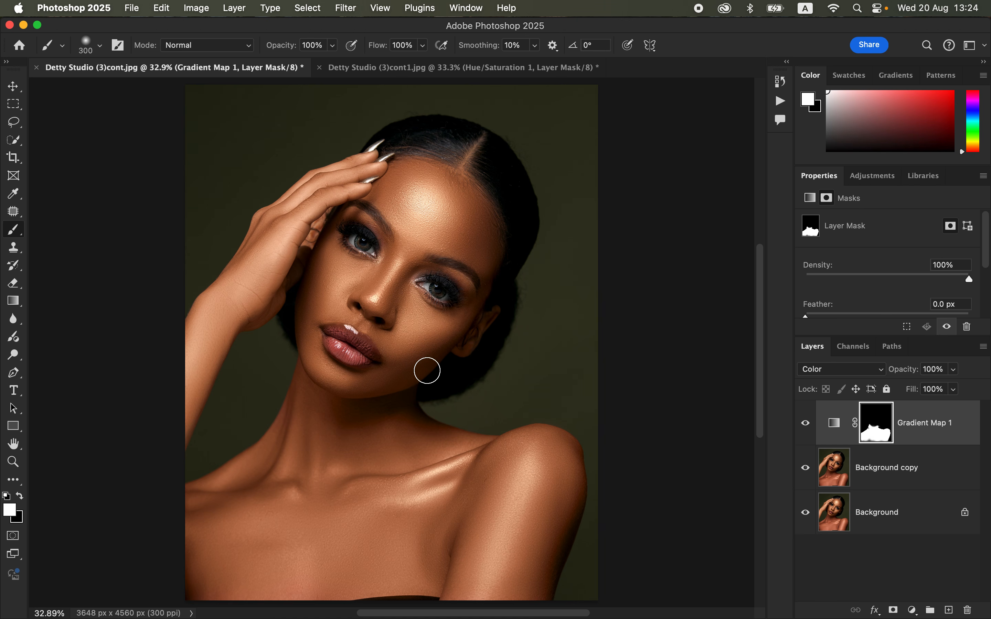
Switch to Capture One and turn off the before/after view of Detty Studio (3)cont1.jpg.
{"action": "mouse_move", "coordinate": [599, 606]}
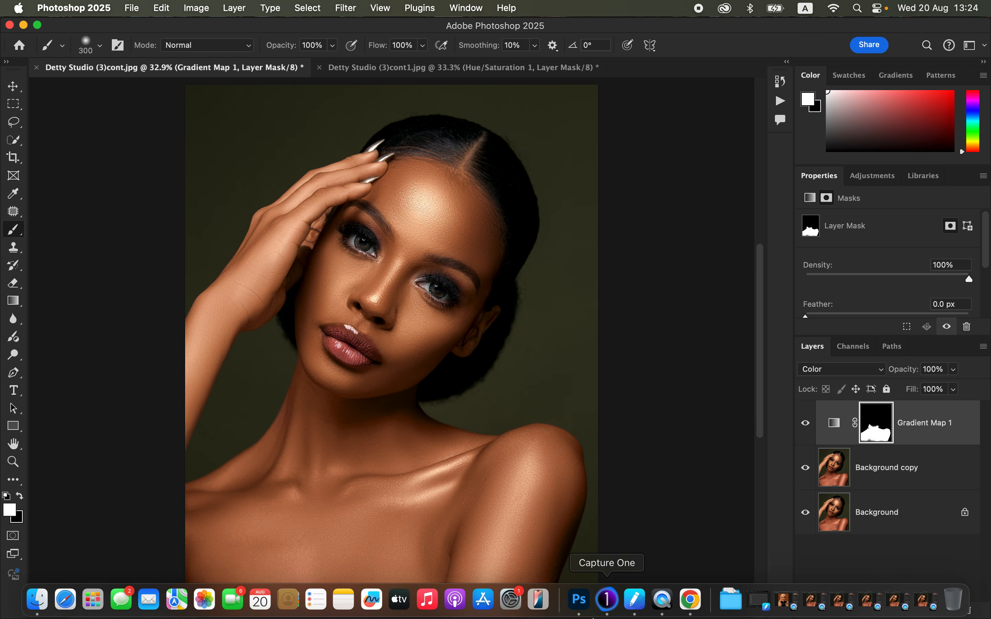
{"action": "left_click", "coordinate": [607, 600]}
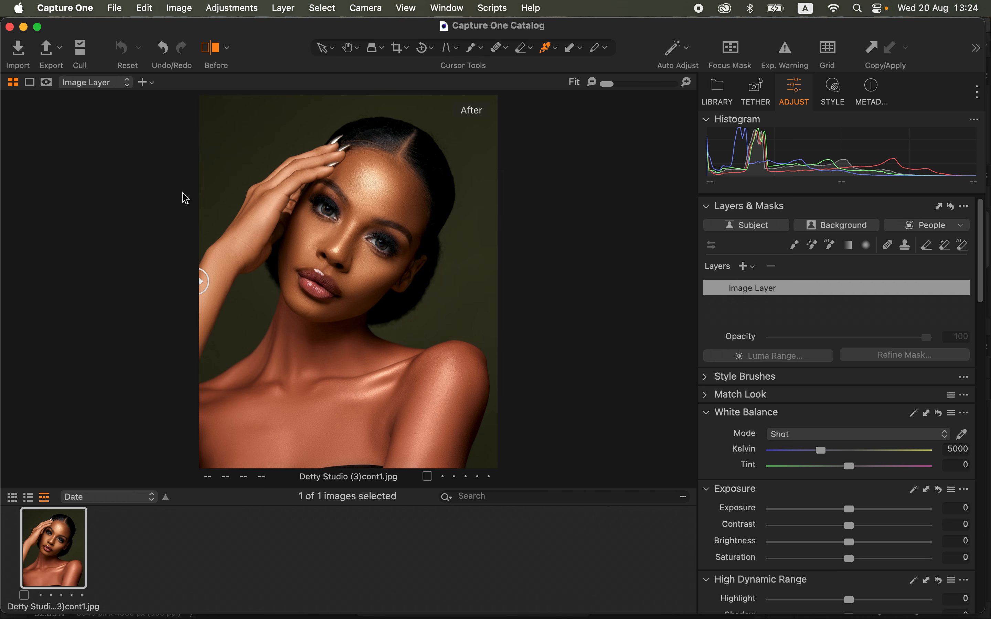
{"action": "left_click", "coordinate": [208, 48]}
{"action": "left_click", "coordinate": [208, 48]}
{"action": "left_click", "coordinate": [707, 208]}
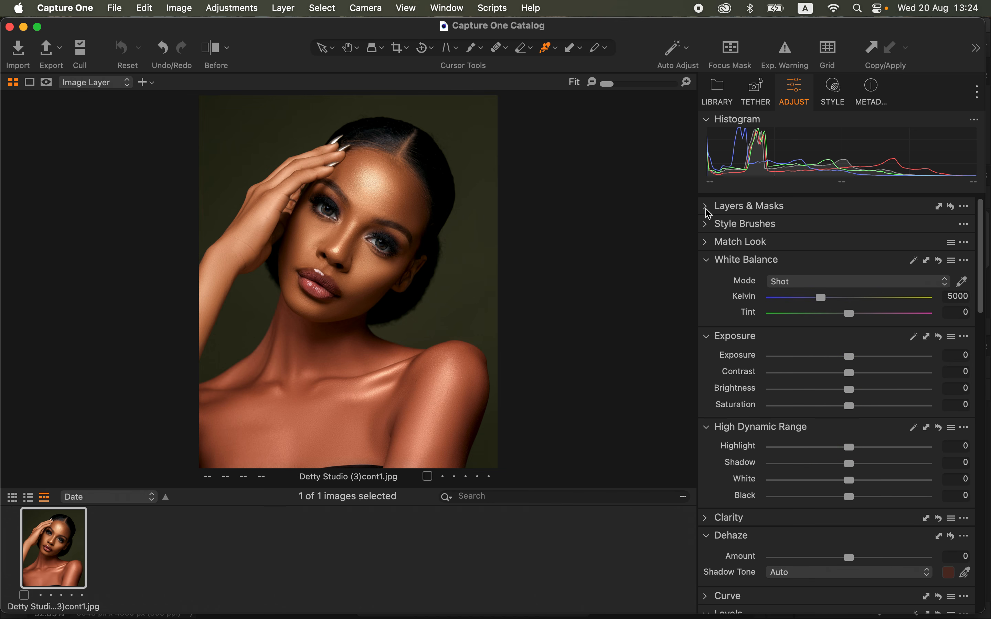
{"action": "left_click", "coordinate": [706, 208]}
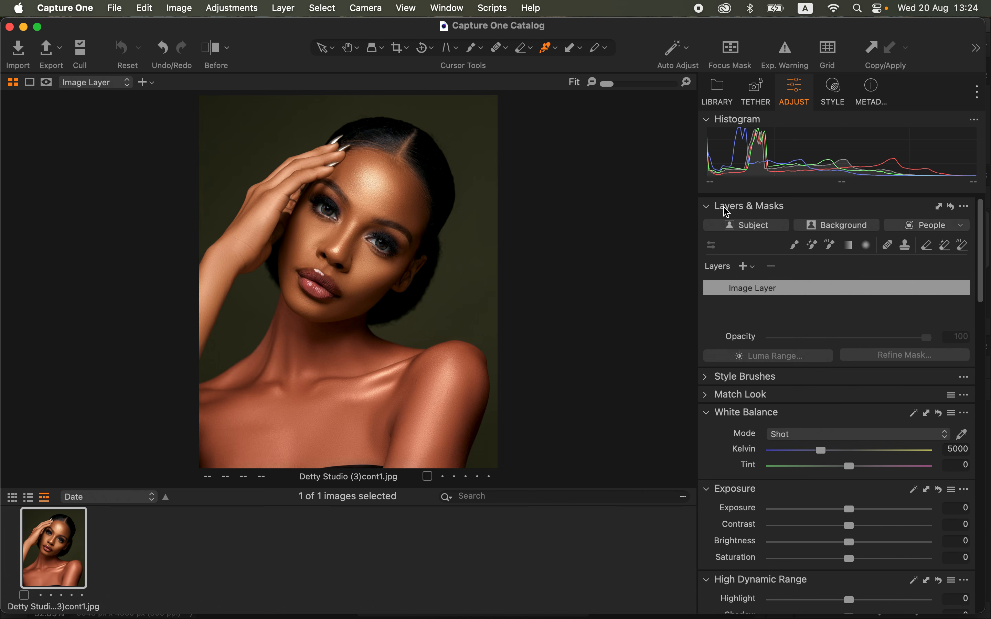
{"action": "mouse_move", "coordinate": [763, 205]}
{"action": "right_click", "coordinate": [851, 326]}
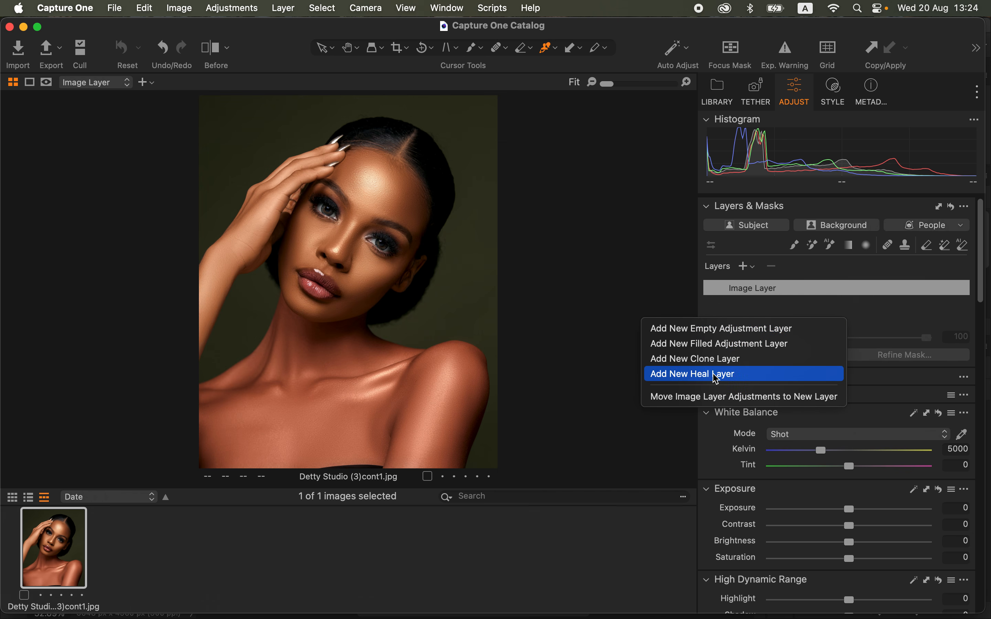
{"action": "left_click", "coordinate": [724, 454]}
{"action": "right_click", "coordinate": [722, 448]}
{"action": "mouse_move", "coordinate": [777, 458]}
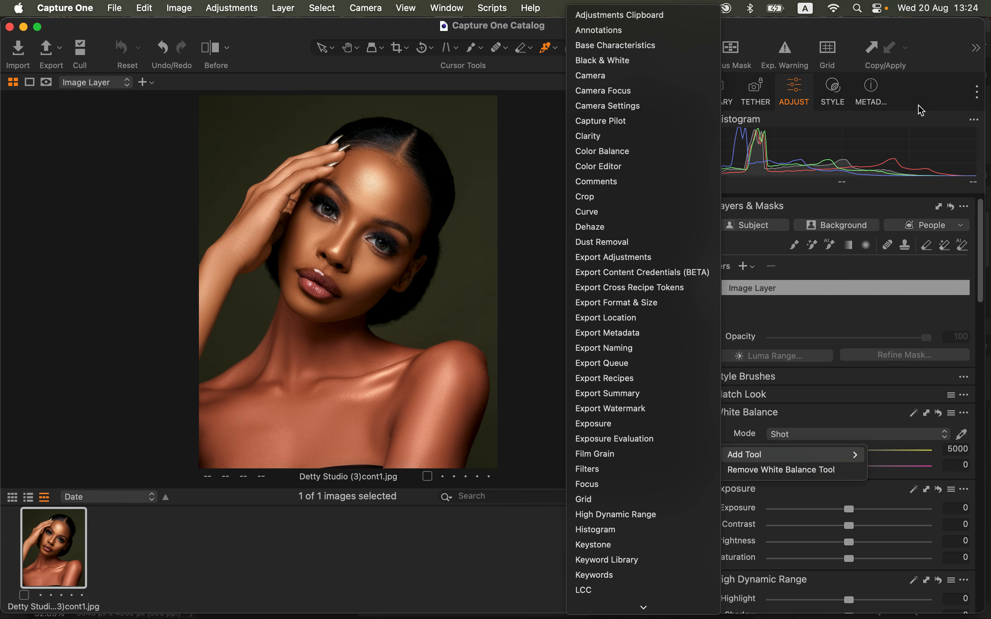
{"action": "left_click", "coordinate": [986, 142]}
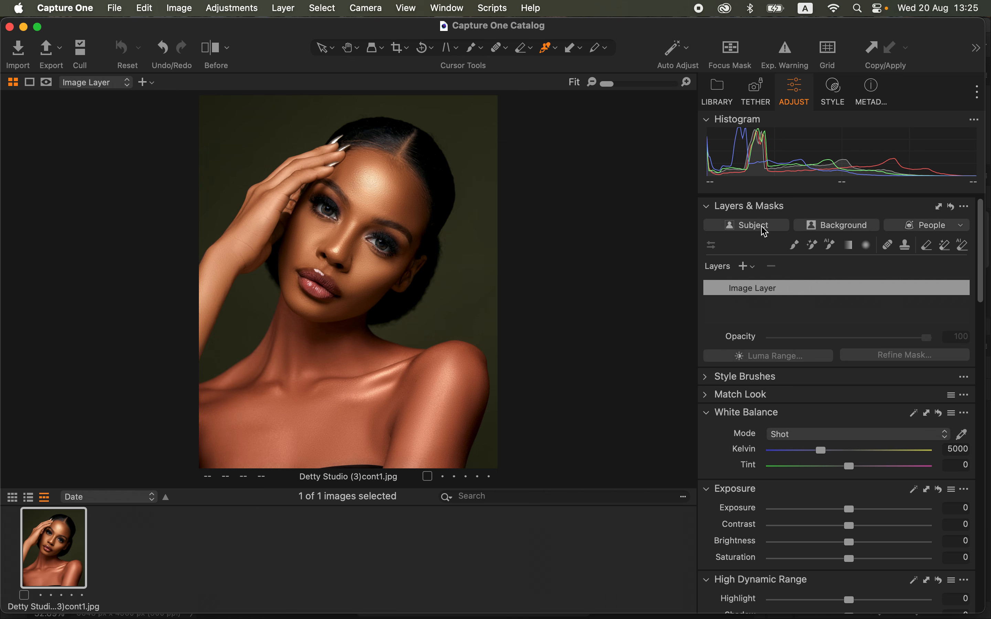
Create a People mask covering Body Skin and Face Skin, and check its coverage with the mask overlay.
{"action": "left_click", "coordinate": [963, 226]}
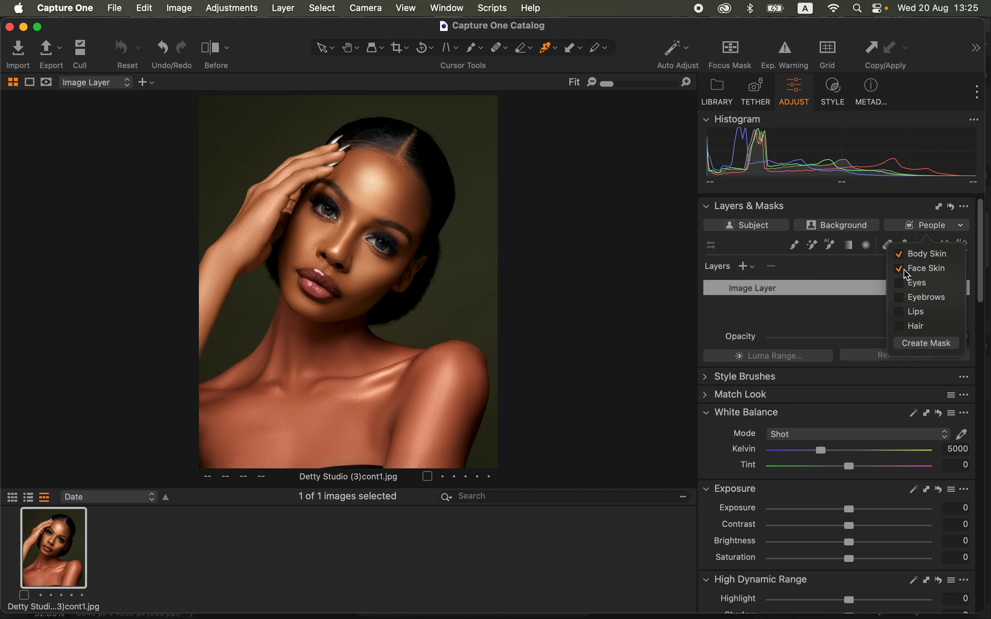
{"action": "left_click", "coordinate": [929, 344]}
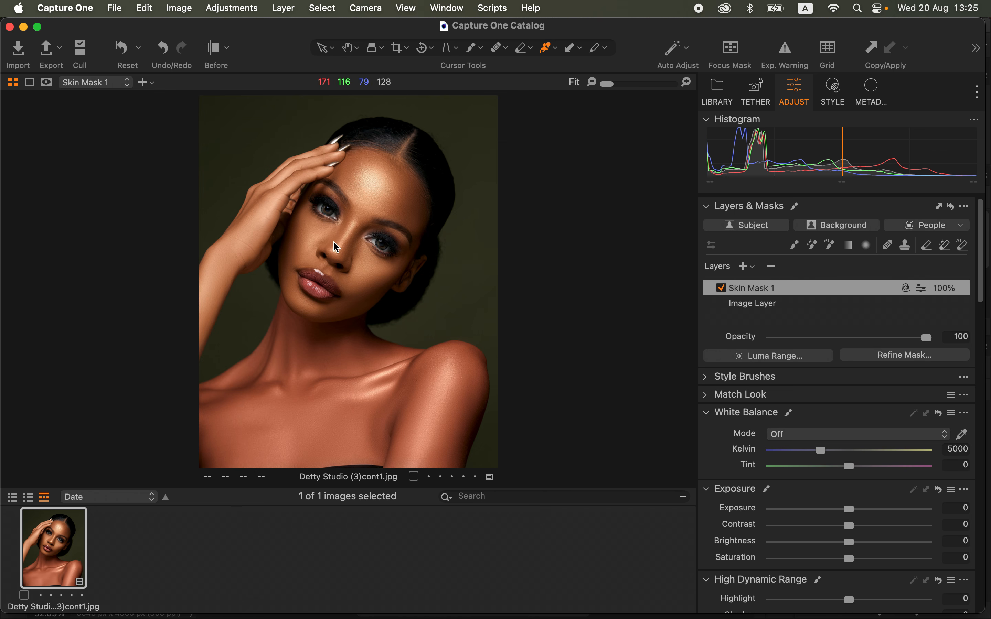
{"action": "key", "text": "m"}
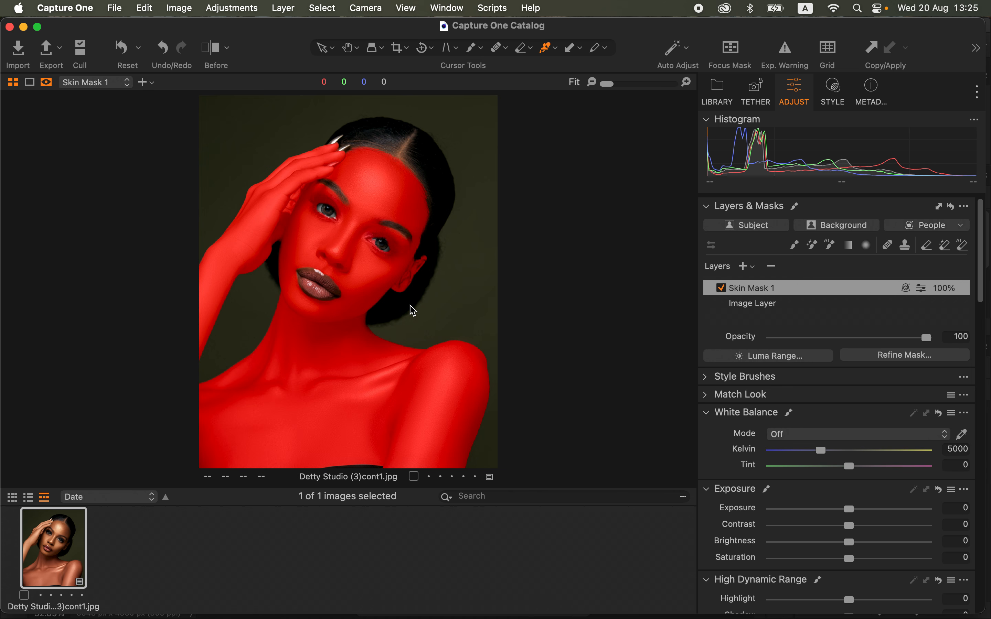
{"action": "key", "text": "m"}
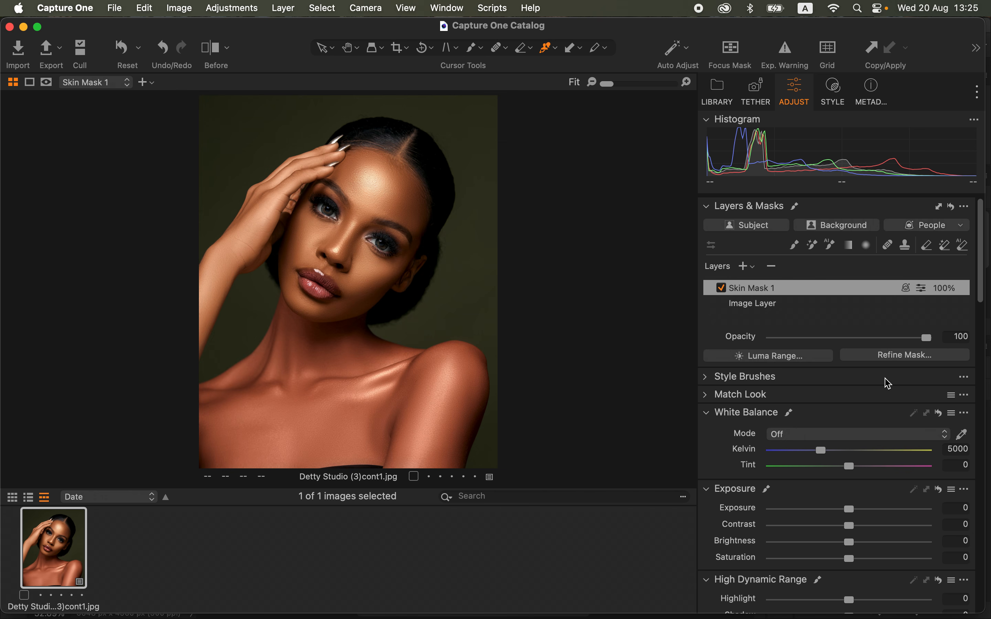
Sample the target skin tone from the forehead with the Color Editor's Skin Tone picker on Skin Mask 1.
{"action": "scroll", "coordinate": [887, 383], "scroll_direction": "down", "scroll_amount": 10}
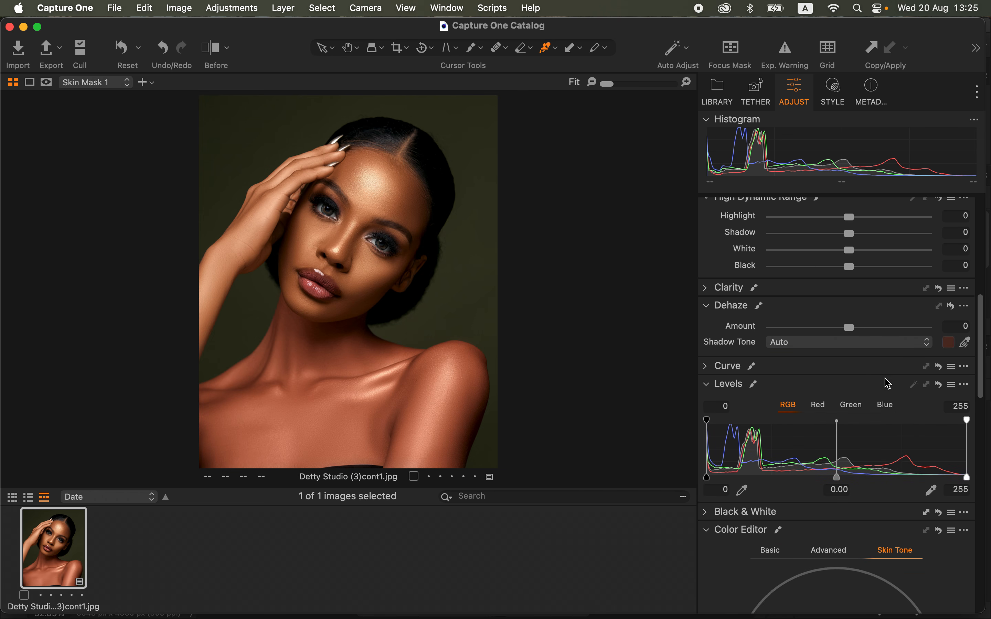
{"action": "scroll", "coordinate": [886, 383], "scroll_direction": "down", "scroll_amount": 5}
{"action": "scroll", "coordinate": [893, 411], "scroll_direction": "down", "scroll_amount": 1}
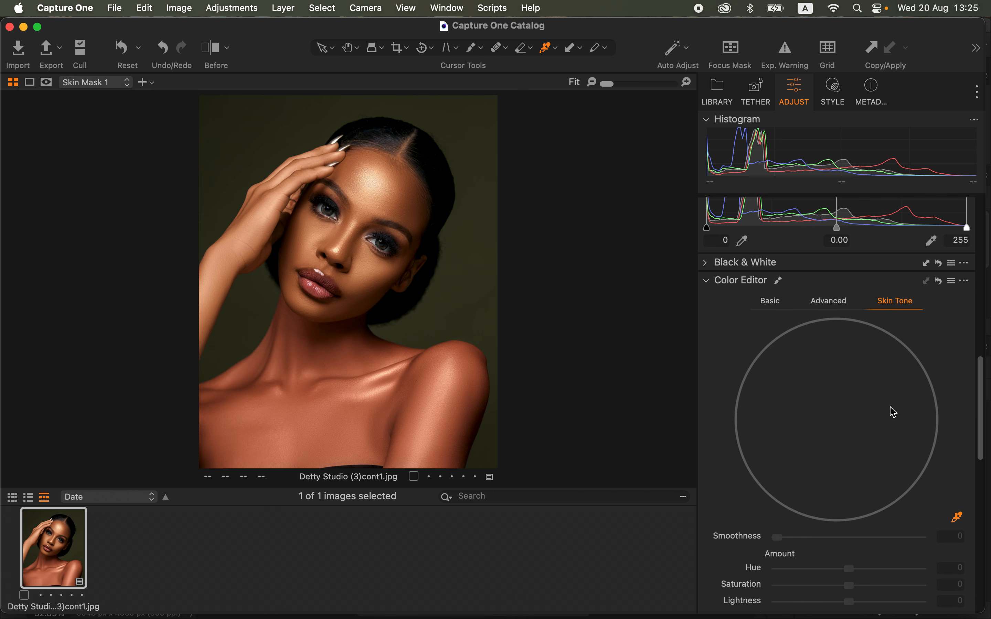
{"action": "left_click", "coordinate": [771, 279]}
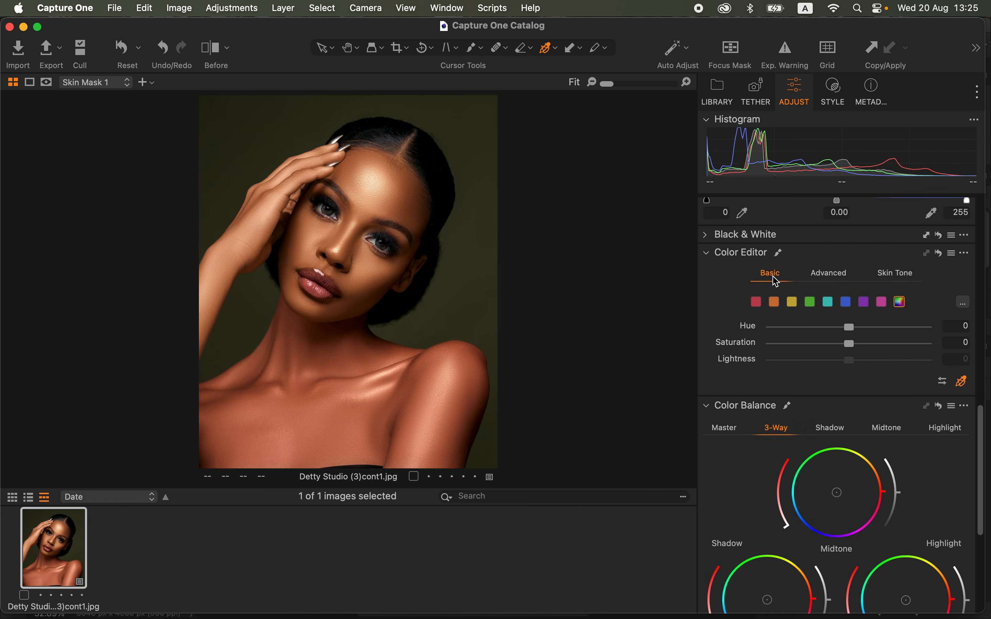
{"action": "left_click", "coordinate": [829, 280]}
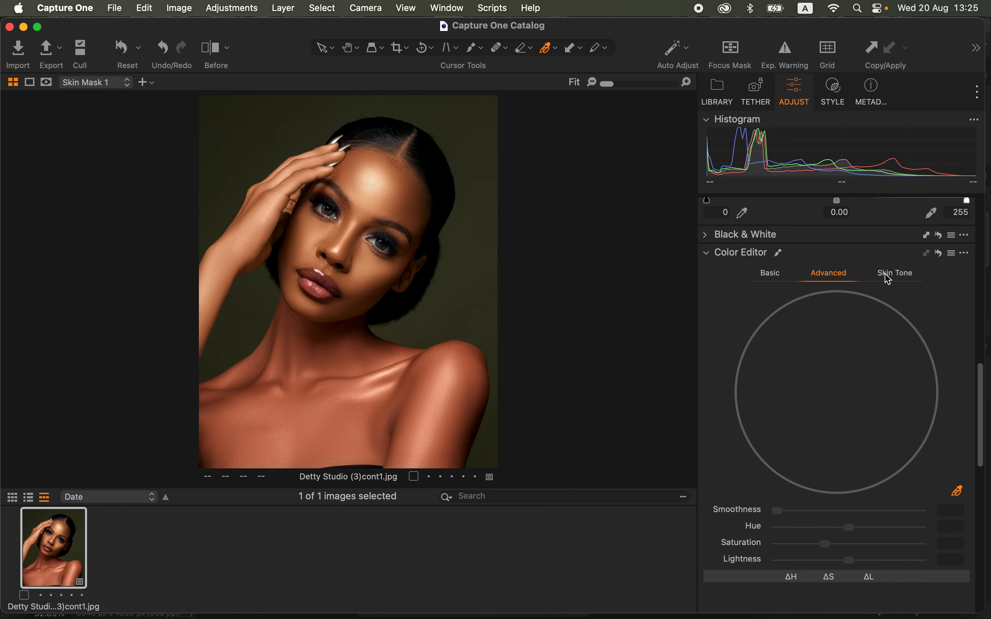
{"action": "left_click", "coordinate": [888, 280]}
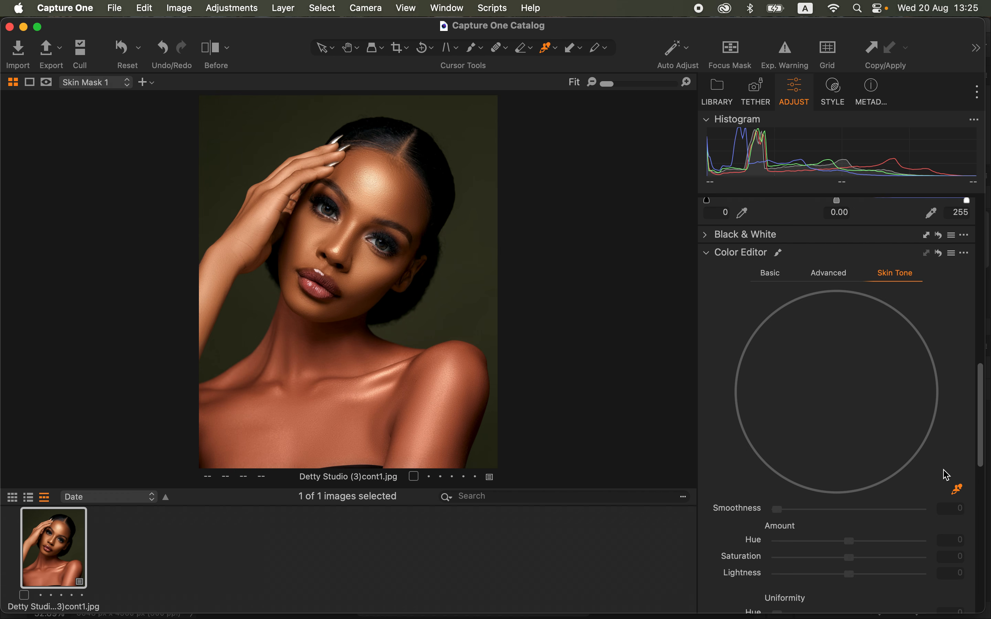
{"action": "left_click", "coordinate": [954, 489]}
{"action": "key", "text": "super+plus"}
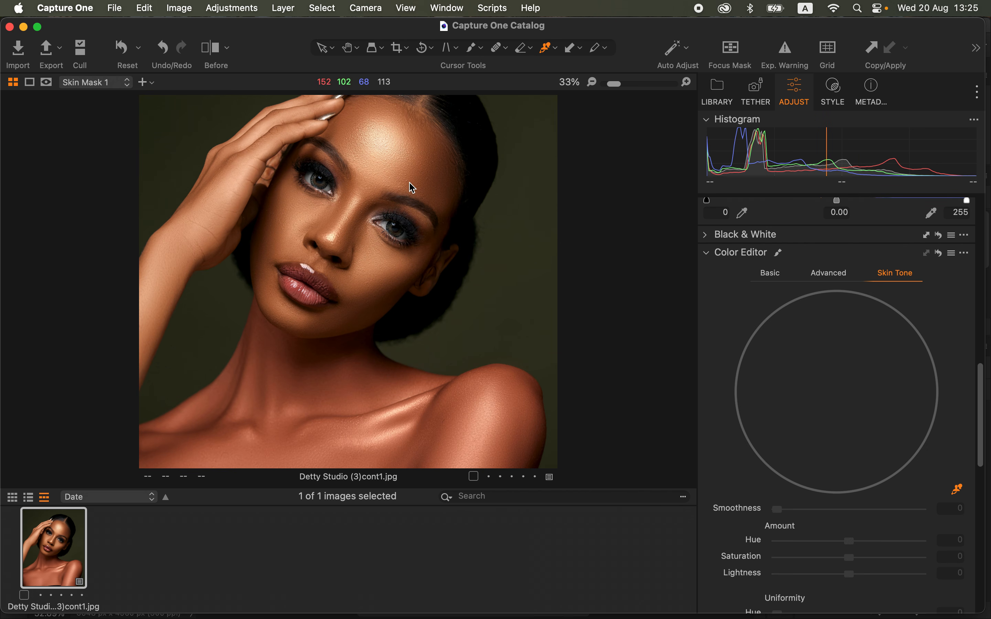
{"action": "left_click", "coordinate": [417, 178]}
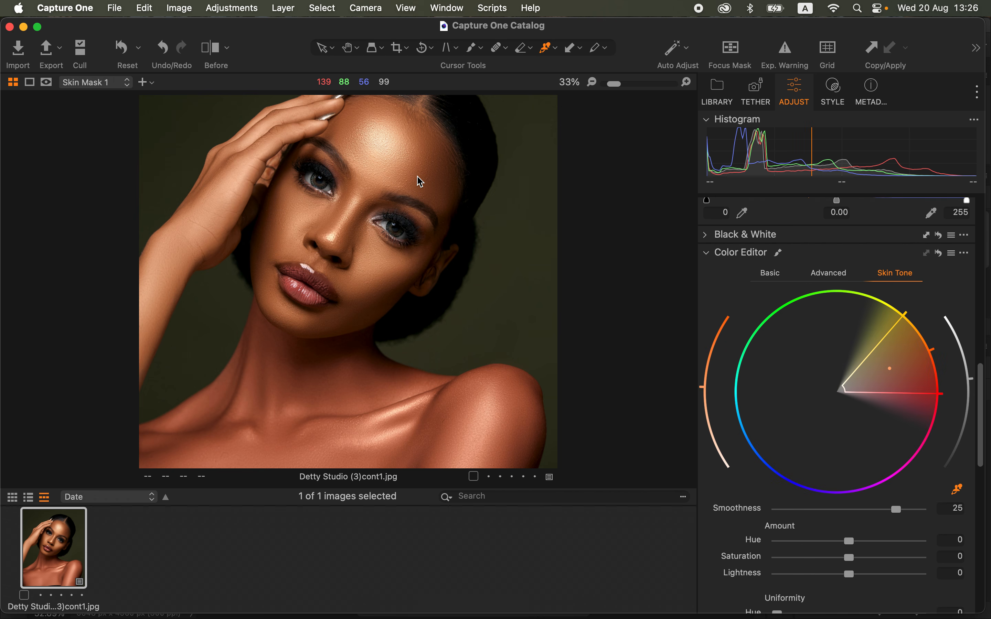
{"action": "left_click", "coordinate": [416, 176]}
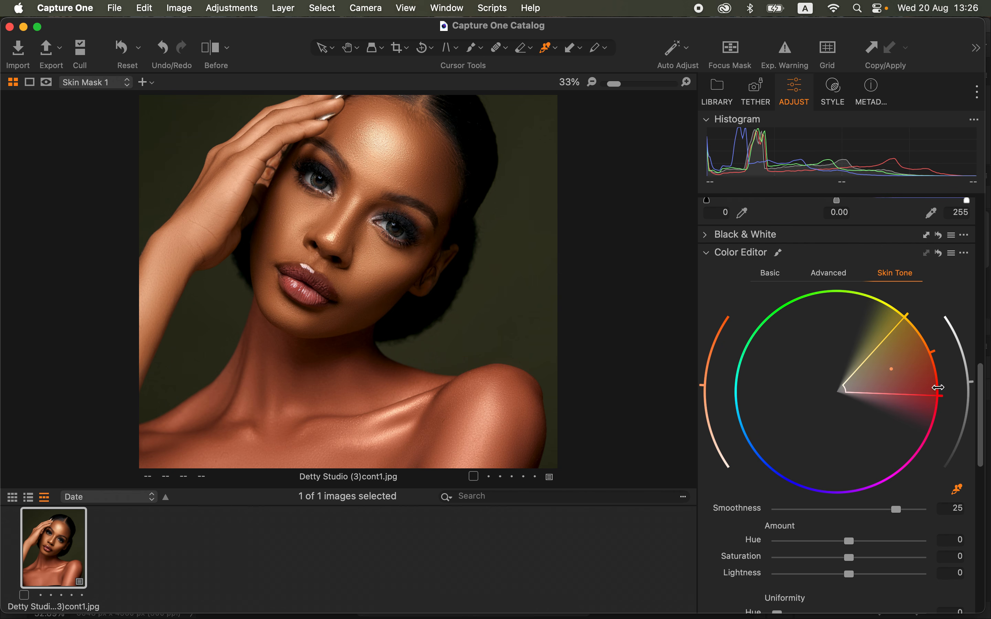
Even out the masked skin by setting the Skin Tone Uniformity to Hue 86.1 and Saturation 82.3.
{"action": "left_click_drag", "start_coordinate": [984, 398], "coordinate": [984, 436]}
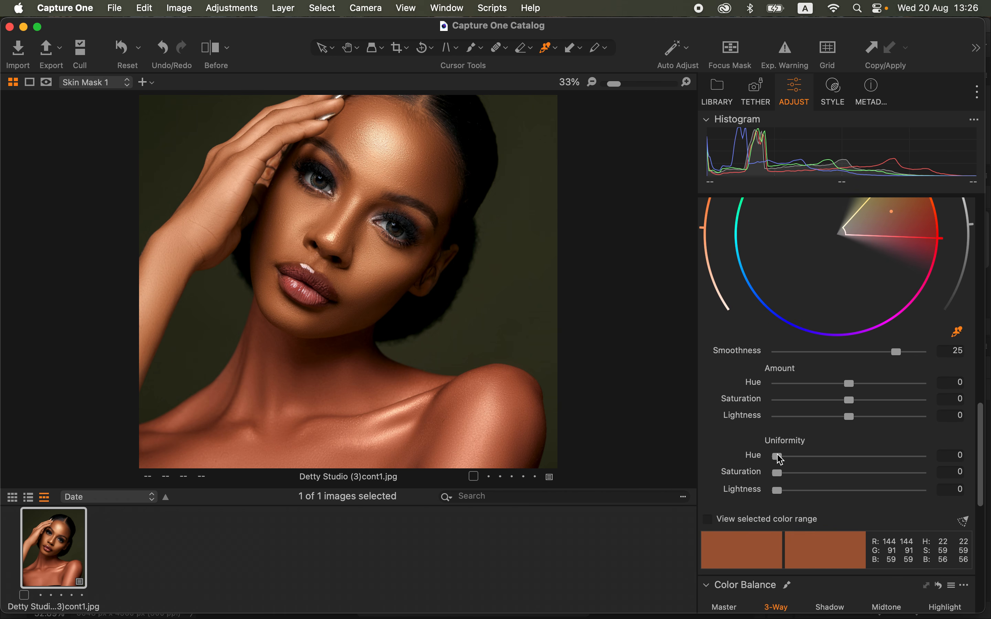
{"action": "left_click_drag", "start_coordinate": [787, 459], "coordinate": [895, 467]}
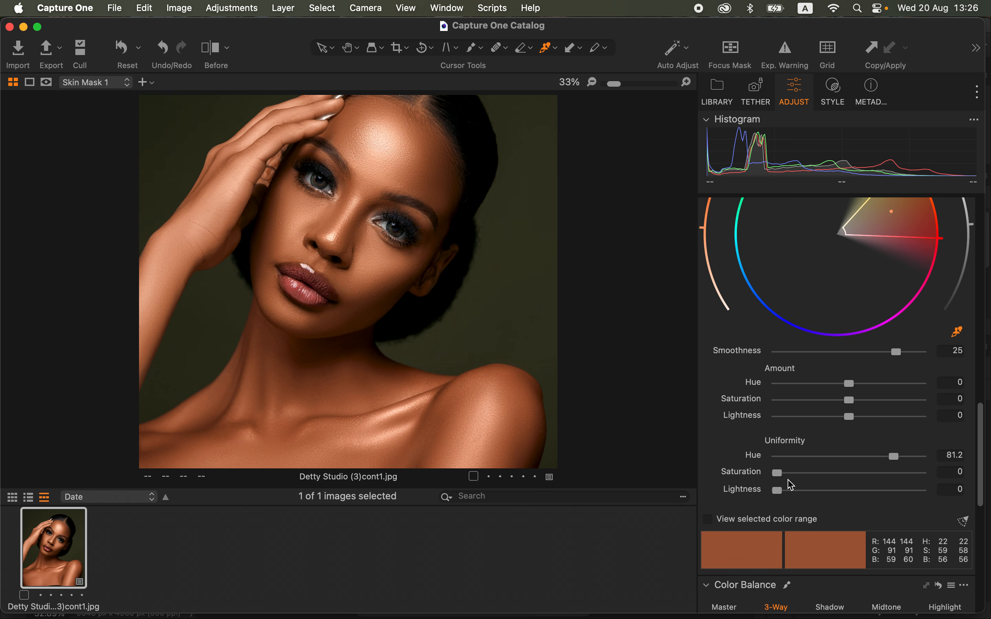
{"action": "left_click_drag", "start_coordinate": [779, 474], "coordinate": [902, 456]}
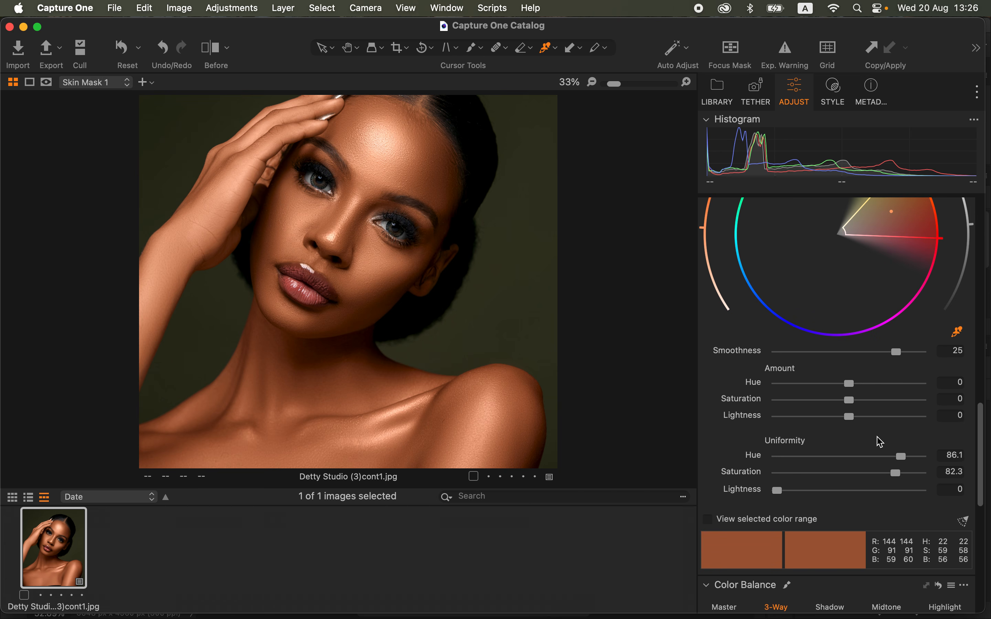
Fit the whole portrait in view and compare the skin before and after with the split divider.
{"action": "key", "text": "super+0"}
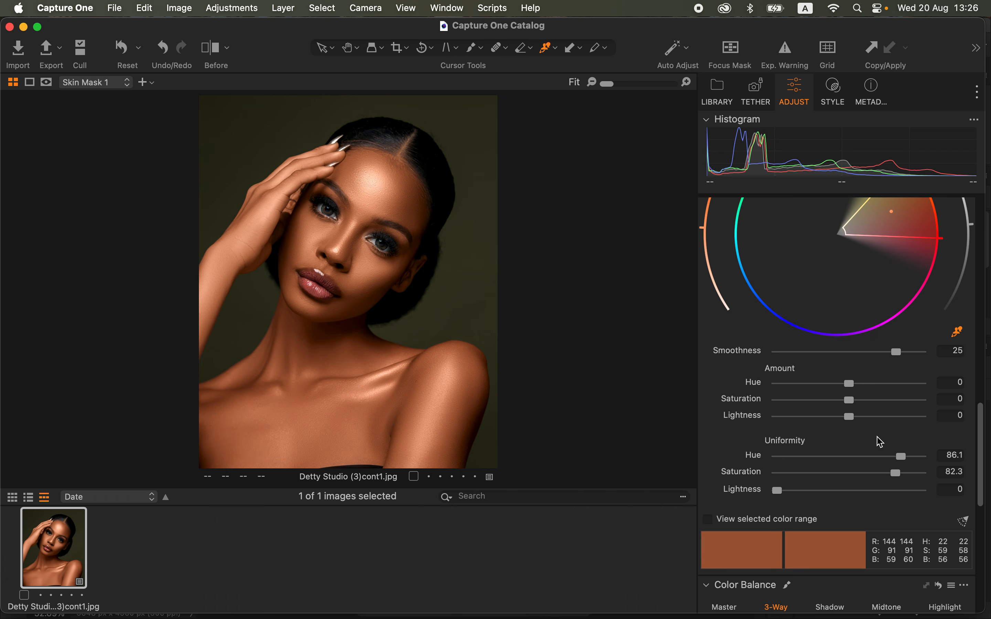
{"action": "key", "text": "y"}
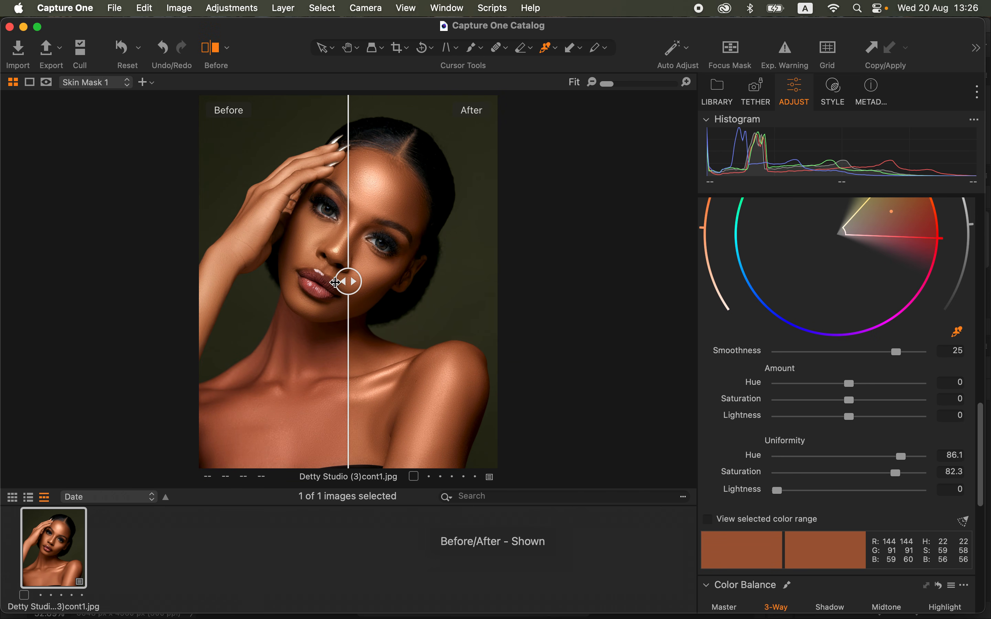
{"action": "left_click_drag", "start_coordinate": [355, 286], "coordinate": [144, 272]}
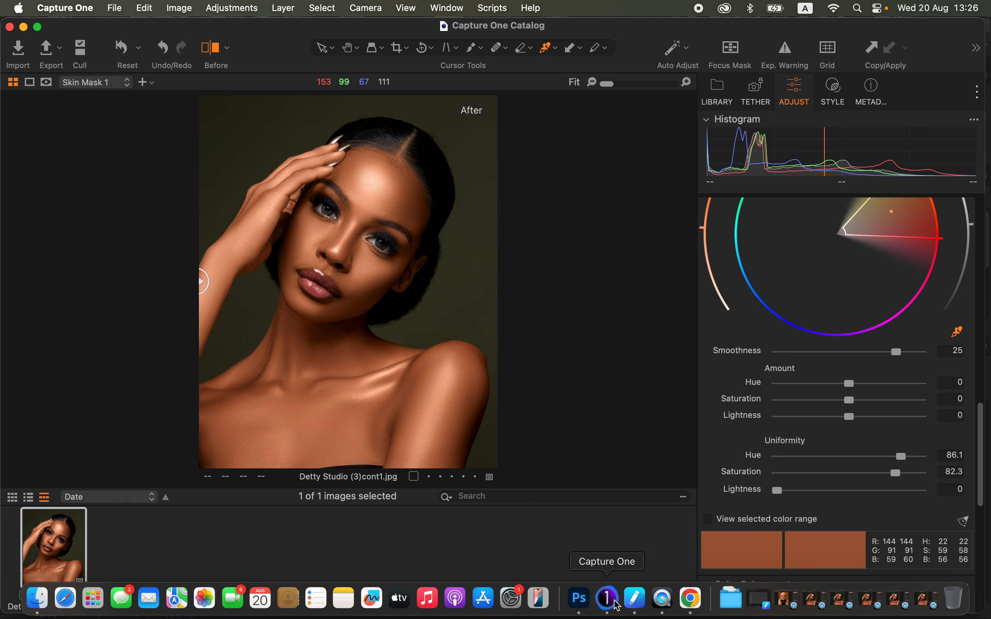
Switch to Photoshop and compare the gradient map version in Detty Studio (3)cont.jpg with the painted color version in Detty Studio (3)cont1.jpg.
{"action": "left_click", "coordinate": [578, 599]}
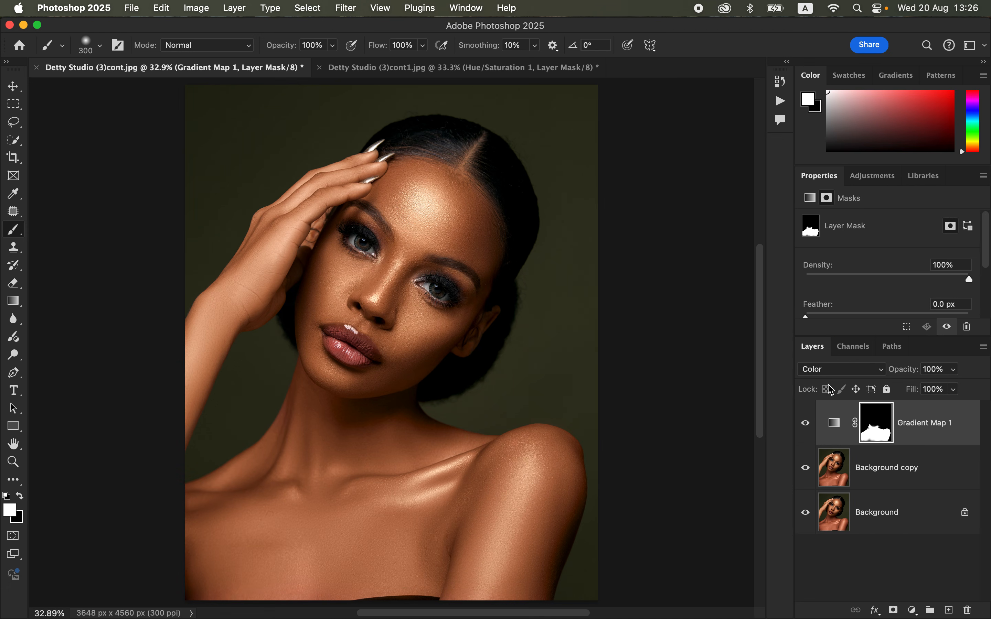
{"action": "left_click", "coordinate": [470, 71]}
{"action": "left_click", "coordinate": [243, 68]}
{"action": "left_click", "coordinate": [470, 71]}
{"action": "left_click", "coordinate": [243, 70]}
{"action": "left_click", "coordinate": [463, 69]}
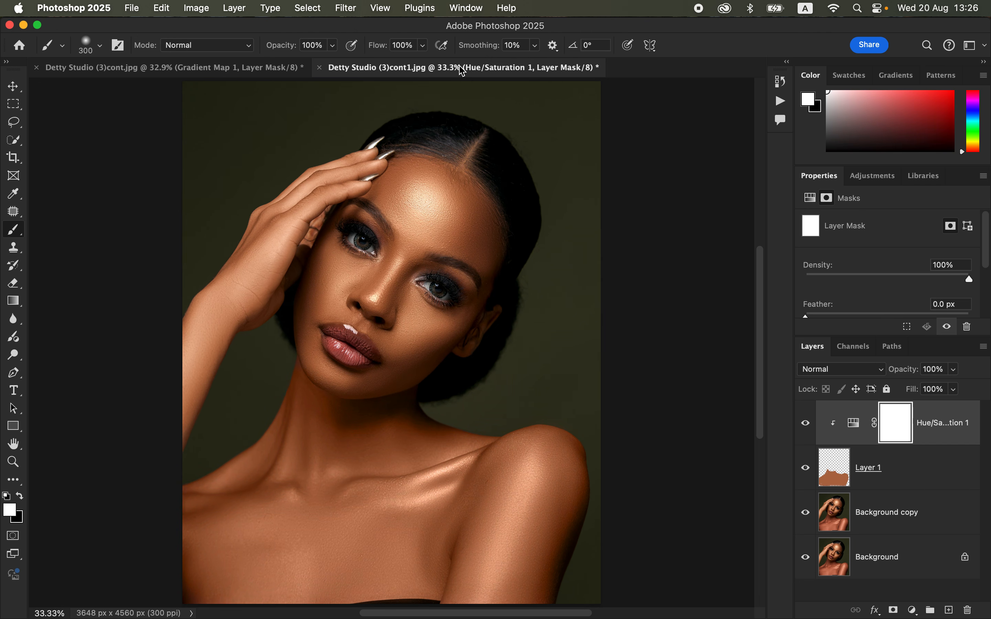
{"action": "left_click", "coordinate": [251, 70]}
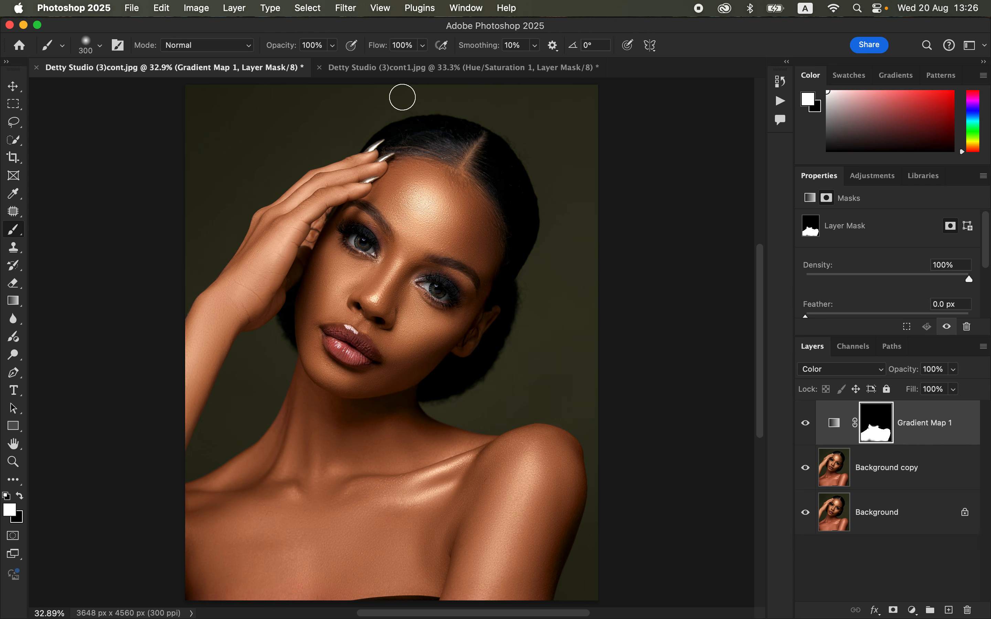